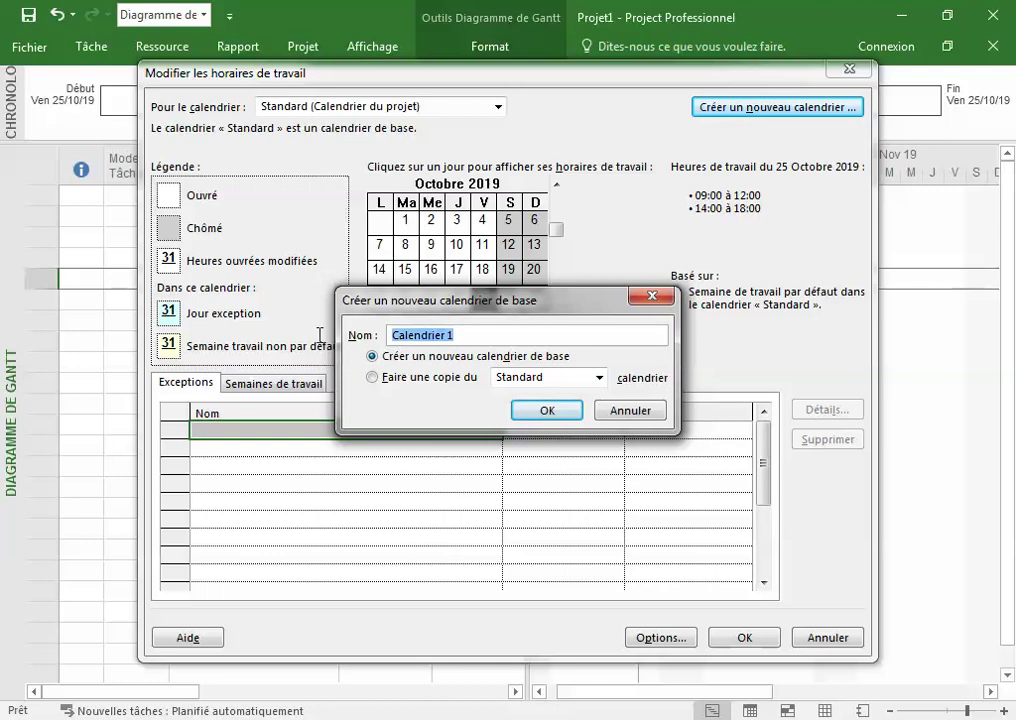
- Create a new base calendar named "Projets routiers"
text(Pro)
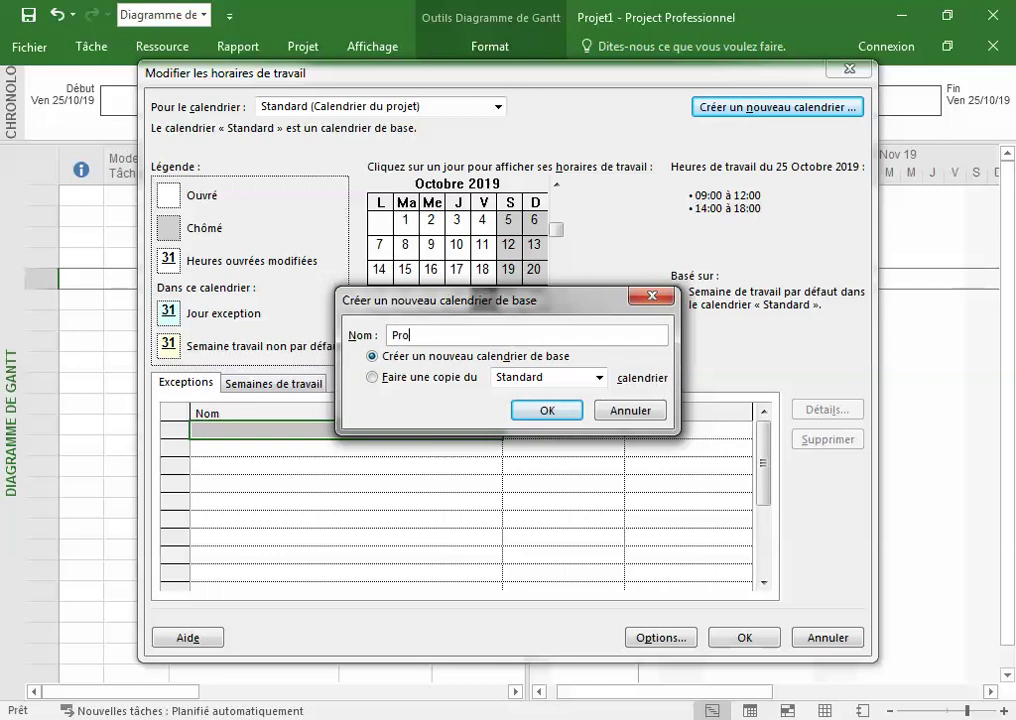
text(jets routiers)
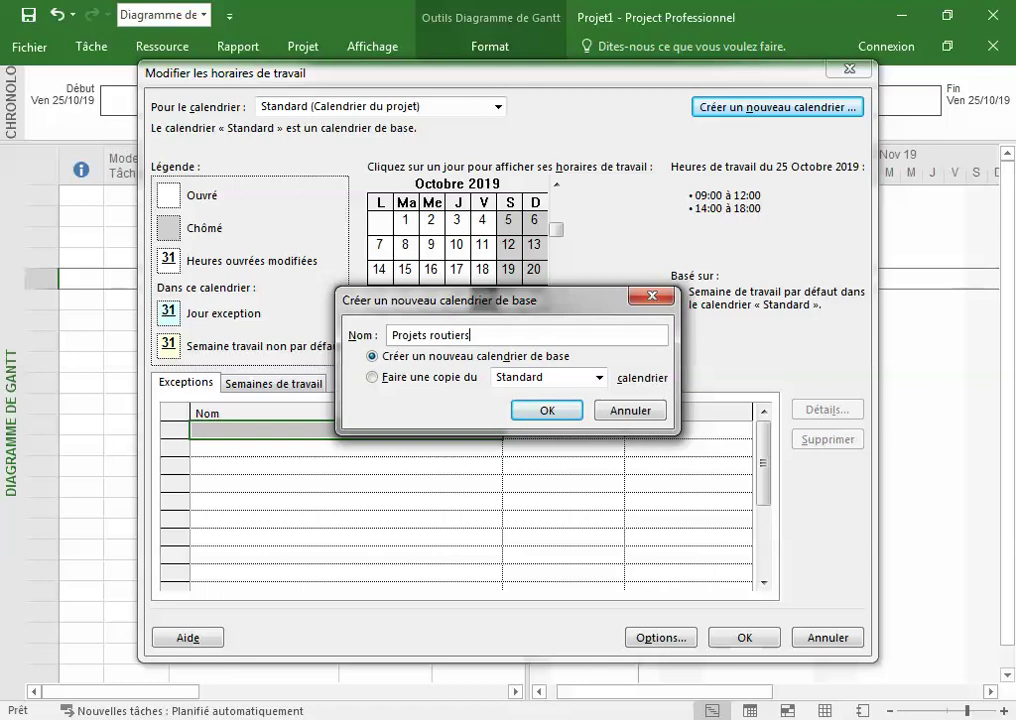
click(550, 412)
- Add a work week named "JO" to the Projets routiers calendar, starting on 01/11/2019
click(266, 386)
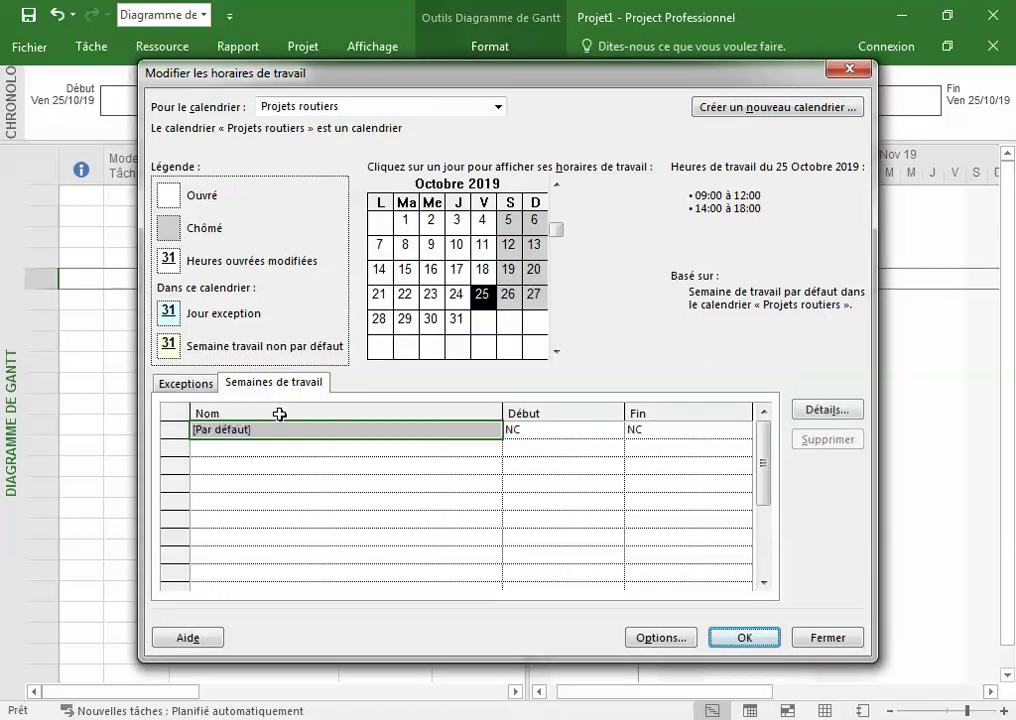
click(352, 447)
click(174, 384)
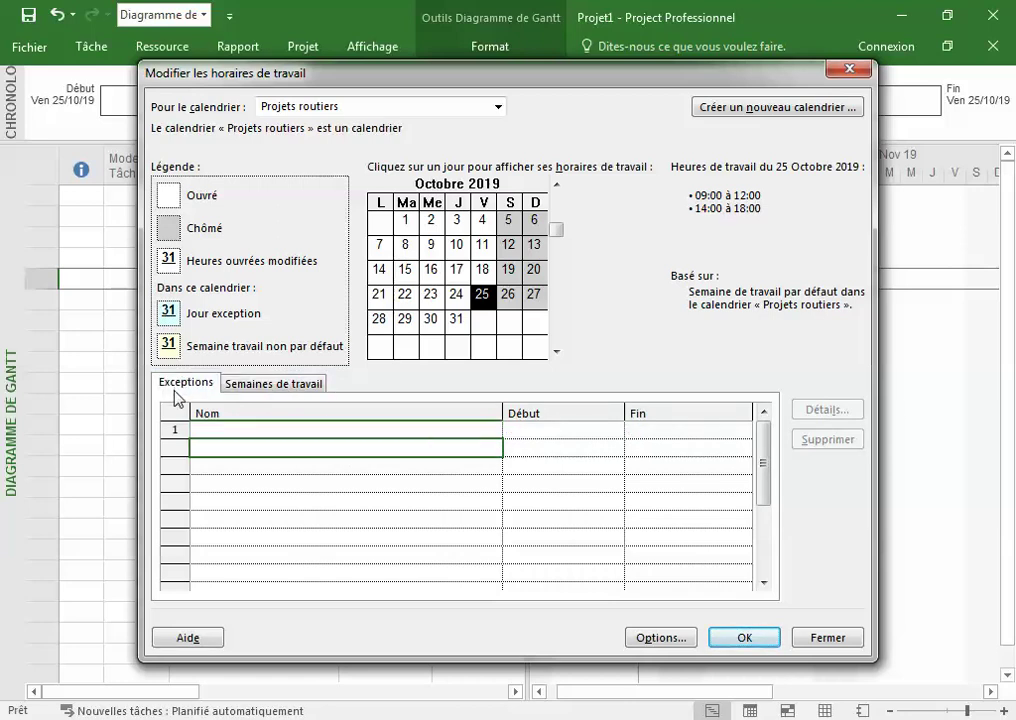
click(287, 388)
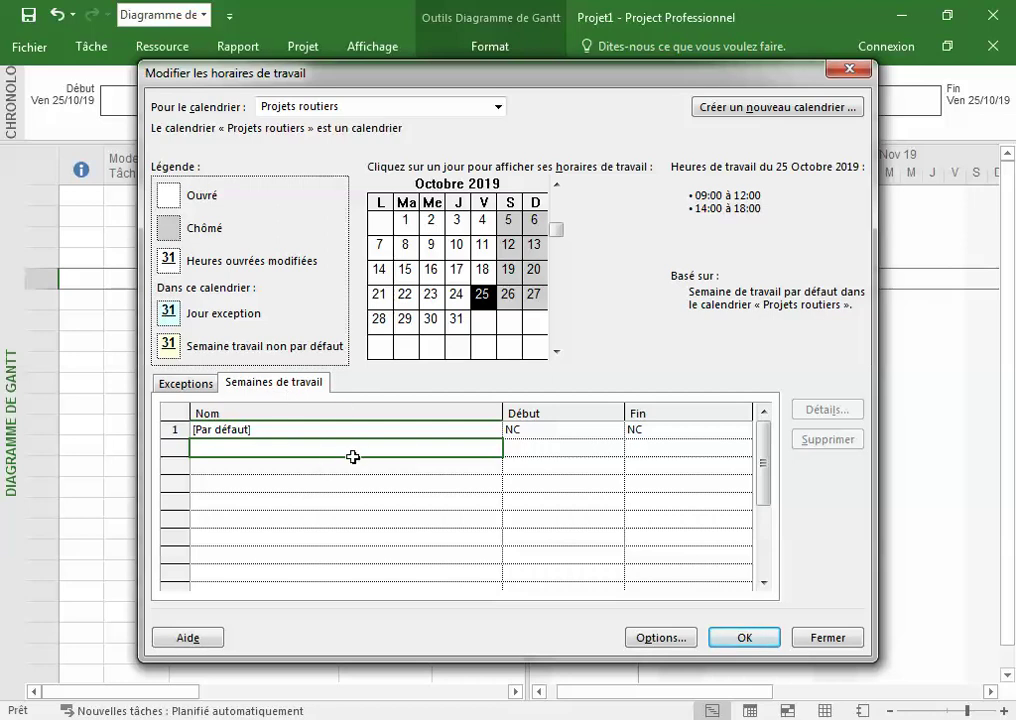
text(JO)
key(Tab)
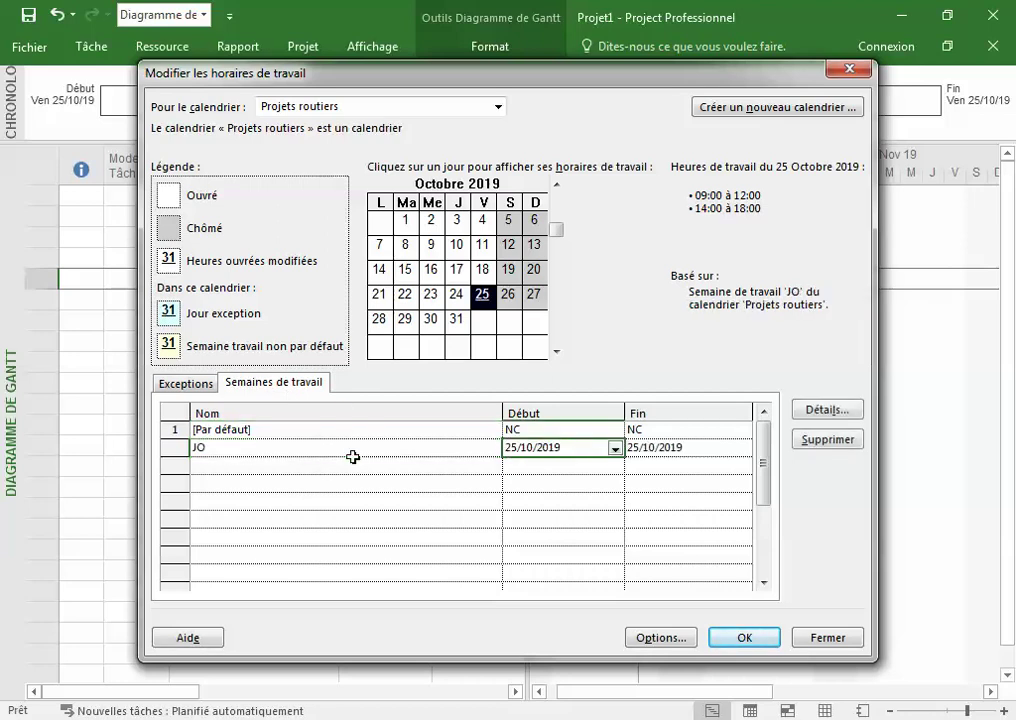
click(614, 449)
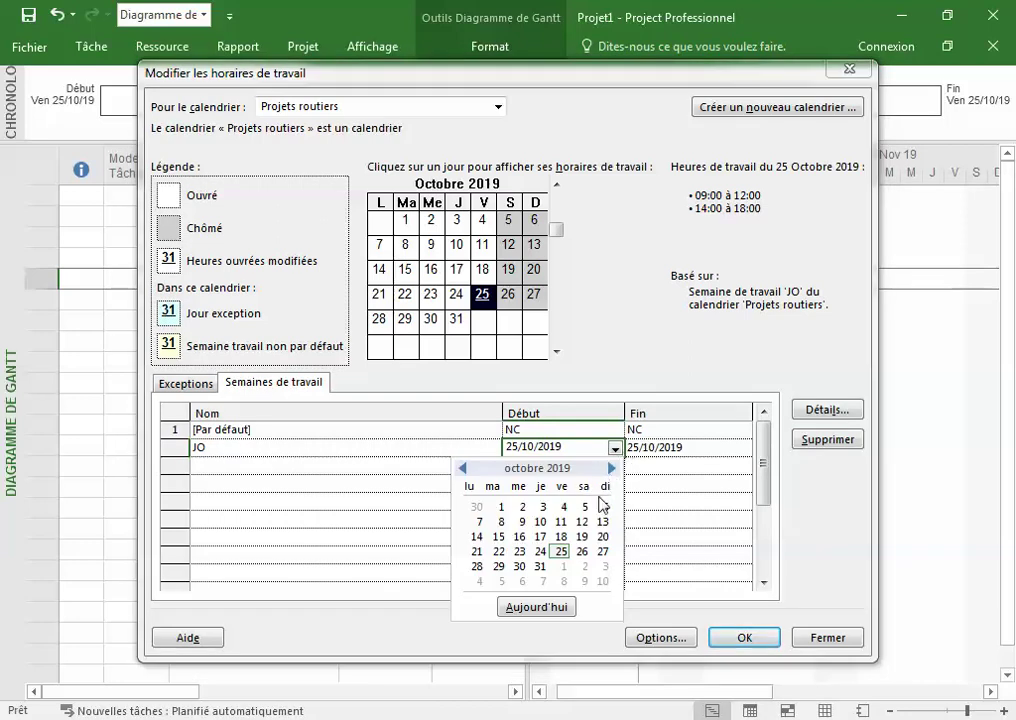
click(564, 566)
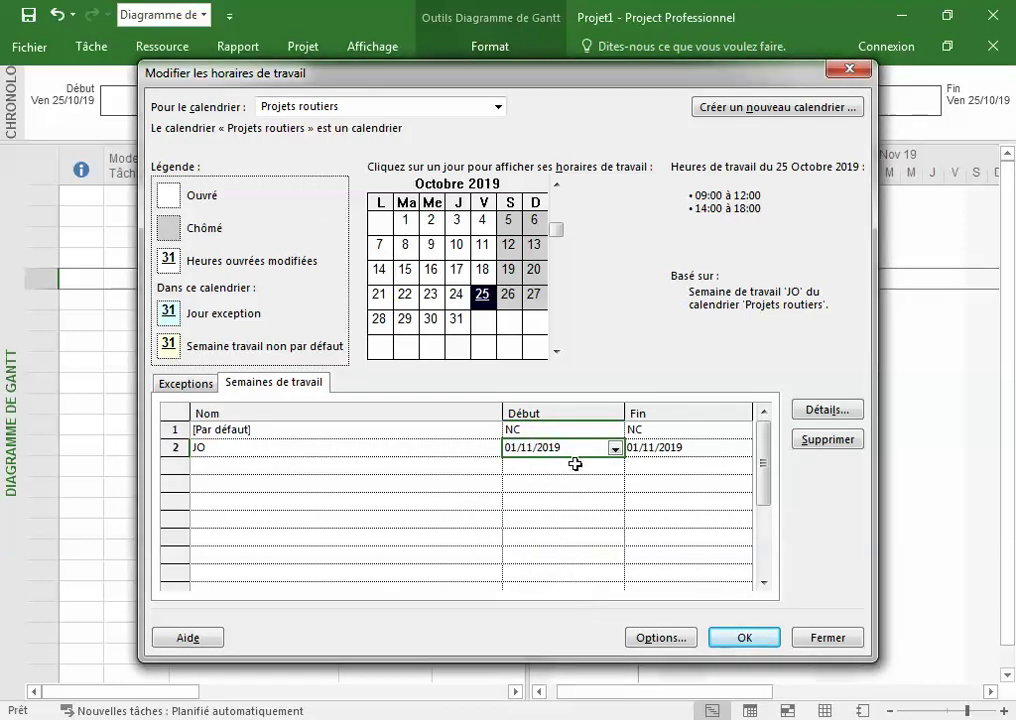
- Set the end date of the JO work week to 31/12/2020
click(712, 448)
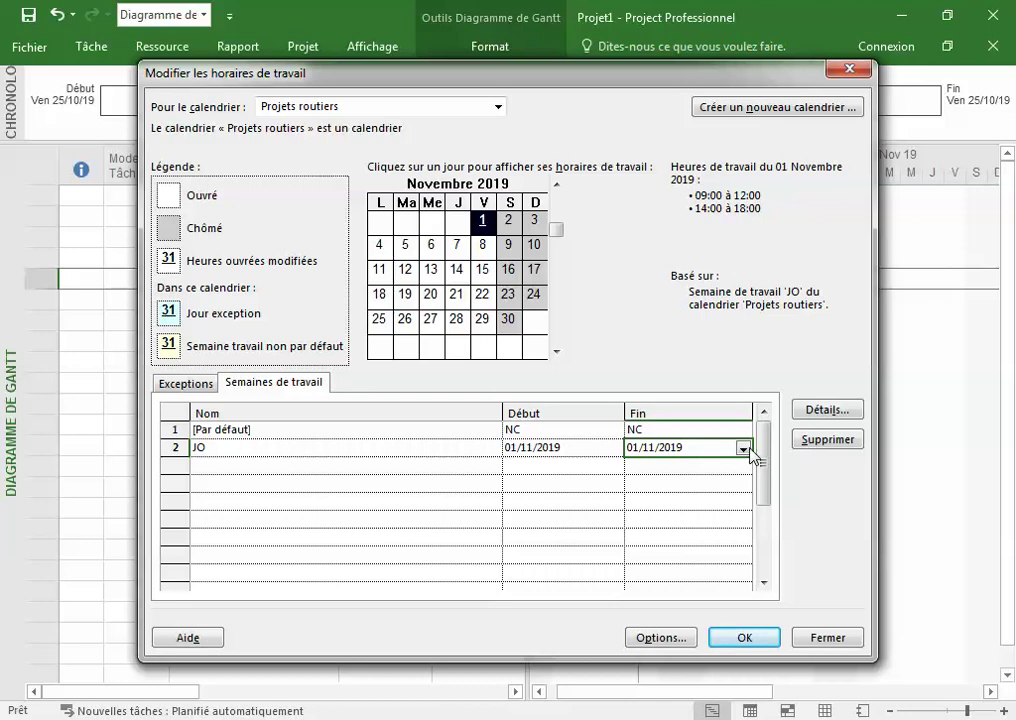
click(746, 450)
click(740, 468)
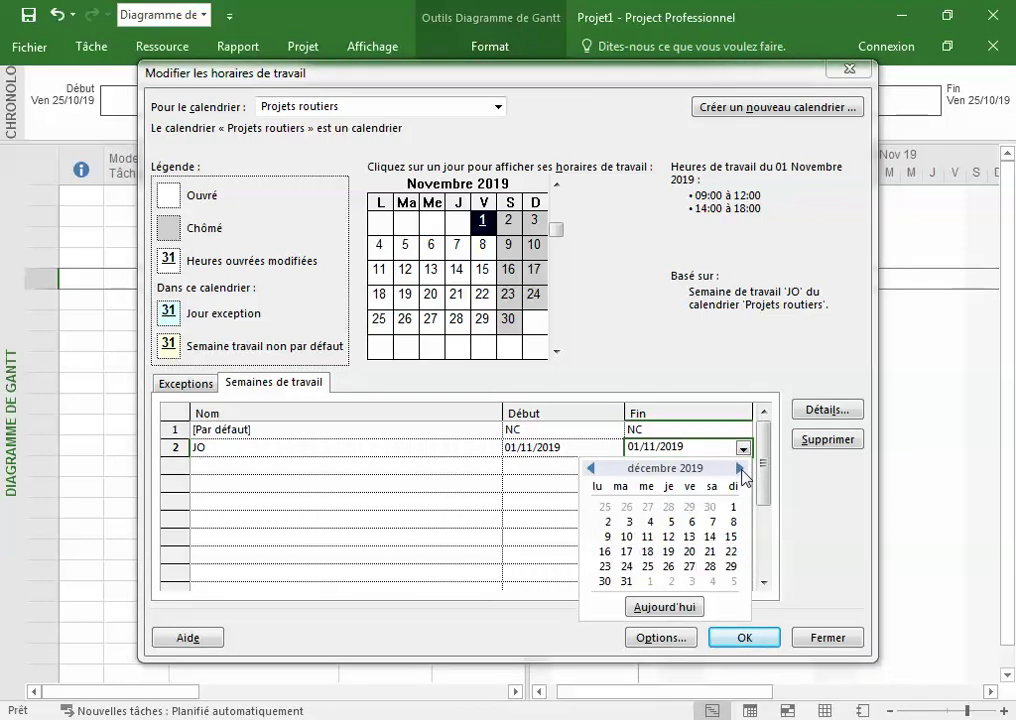
click(740, 468)
click(740, 468)
click(740, 468)
click(740, 468)
click(740, 468)
click(740, 468)
click(740, 468)
click(740, 468)
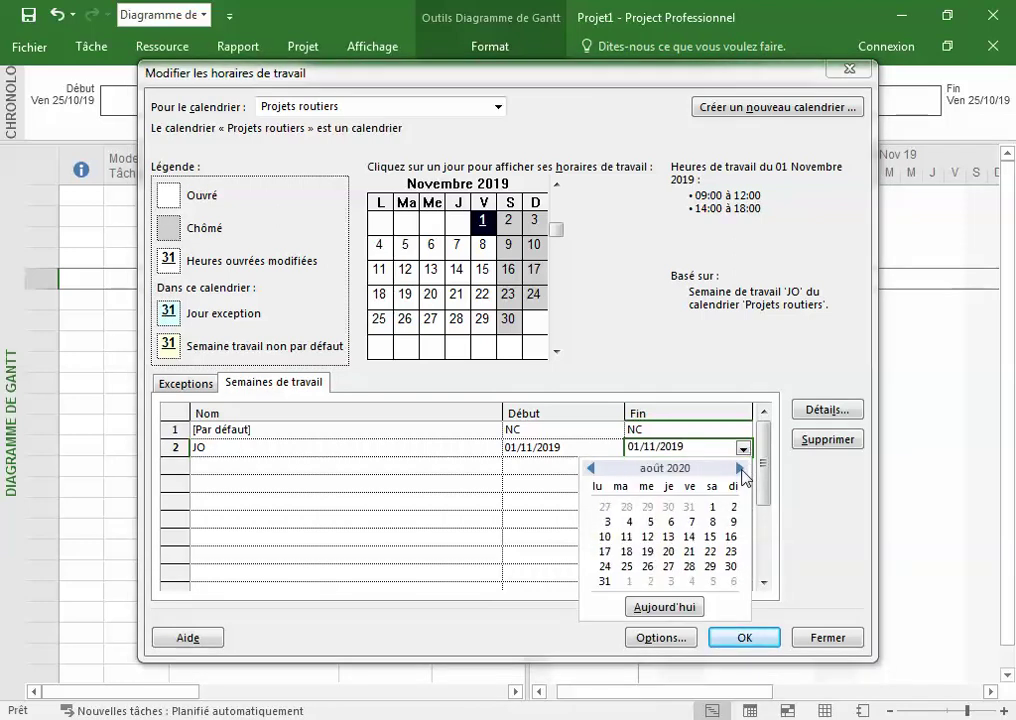
click(740, 468)
click(740, 468)
click(740, 468)
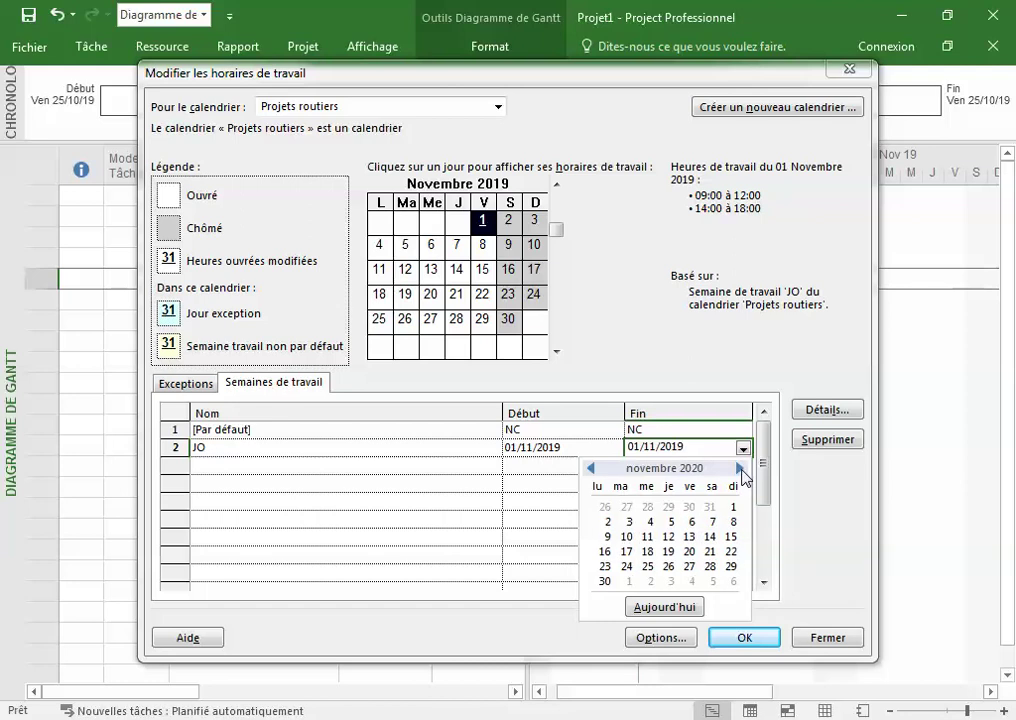
click(740, 468)
click(670, 567)
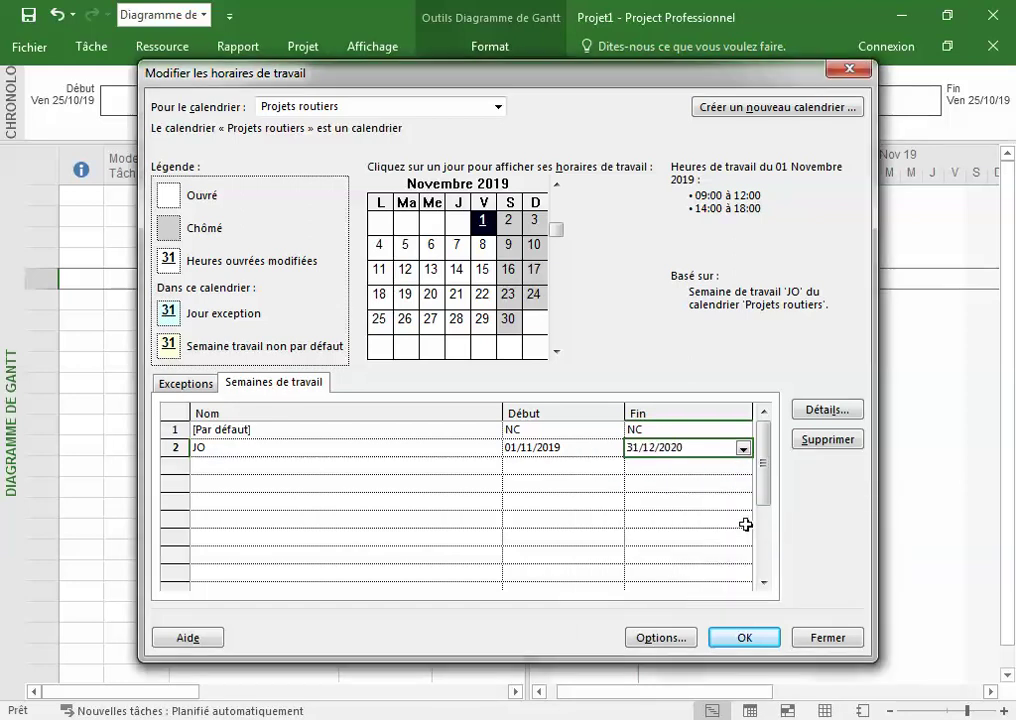
- In the details of the JO work week, enable specific working times for Lundi through Samedi
click(175, 447)
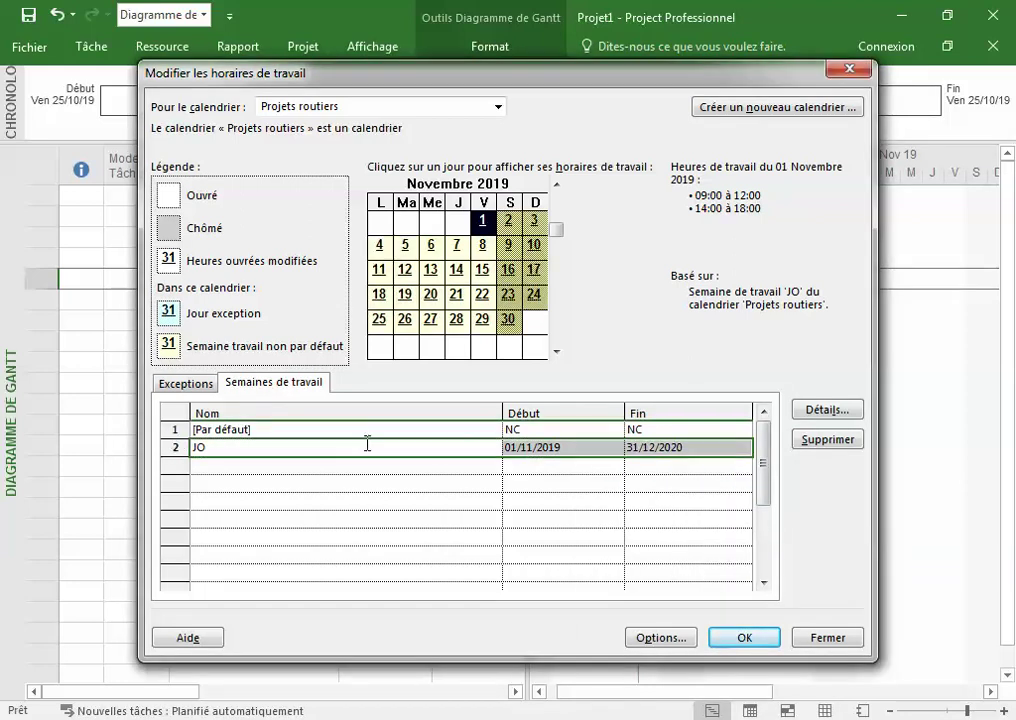
click(833, 412)
click(292, 323)
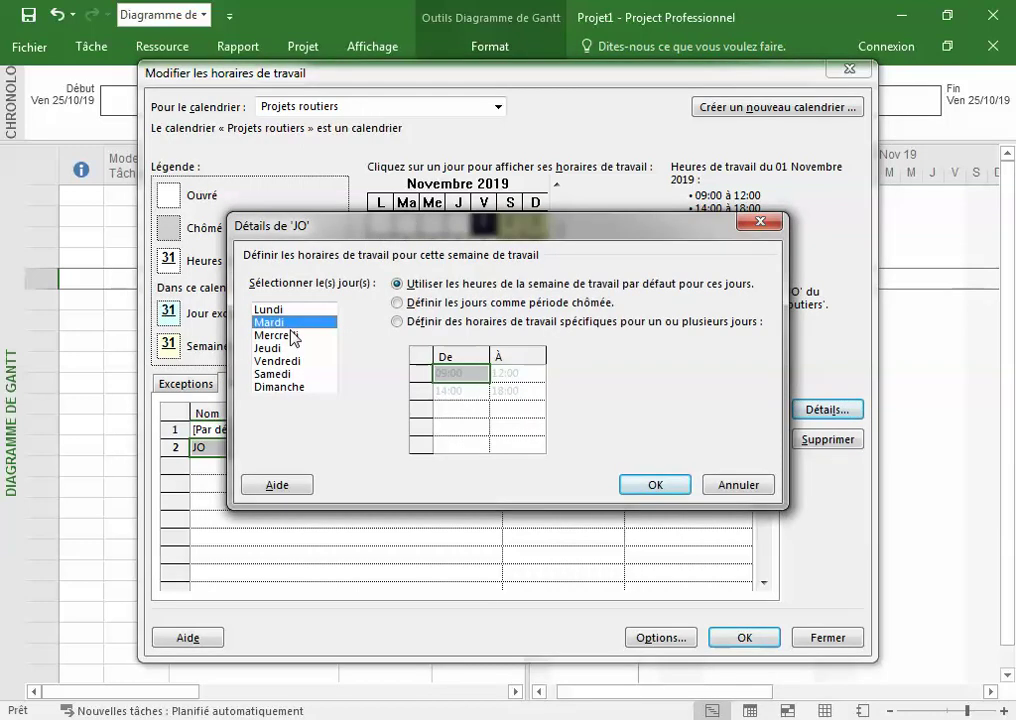
click(296, 310)
shift+click(296, 323)
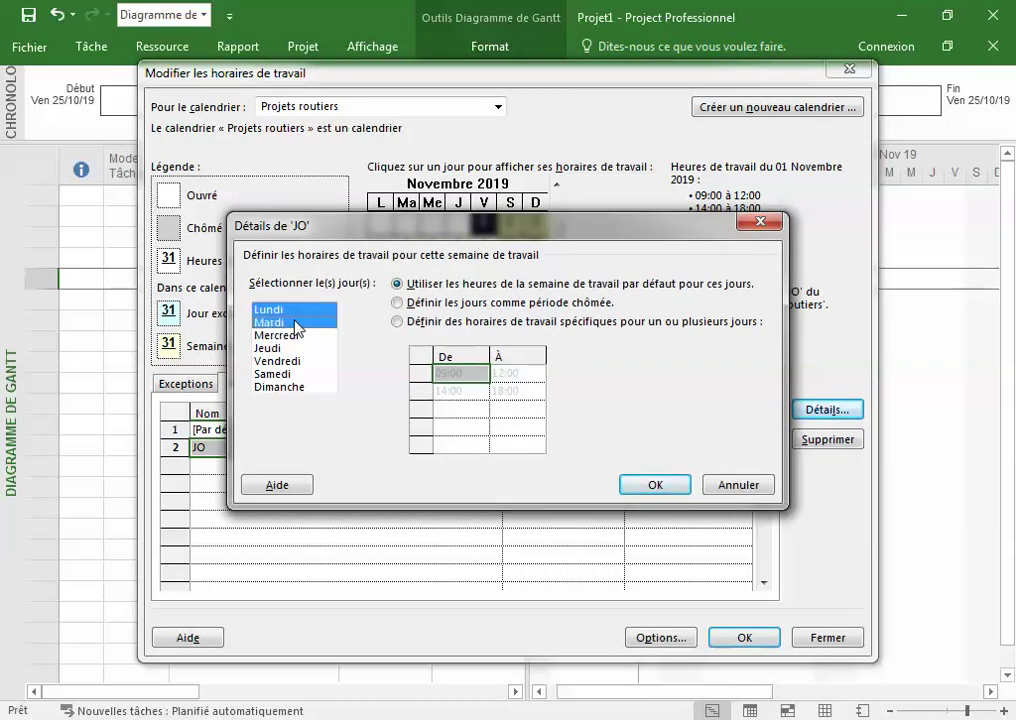
shift+click(300, 336)
click(295, 311)
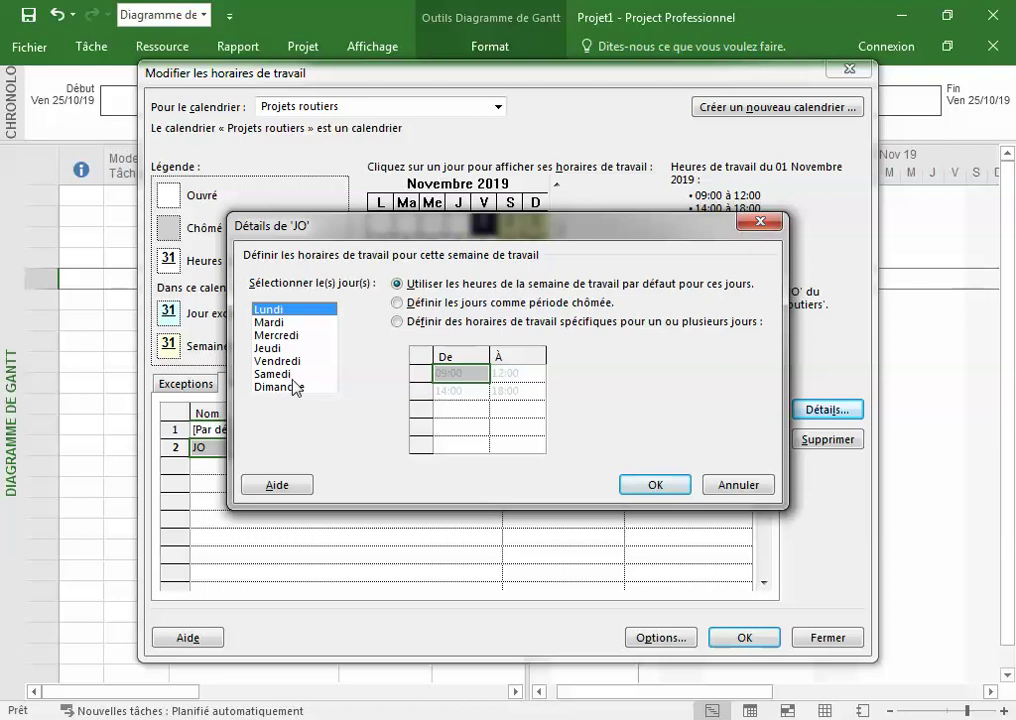
shift+click(292, 375)
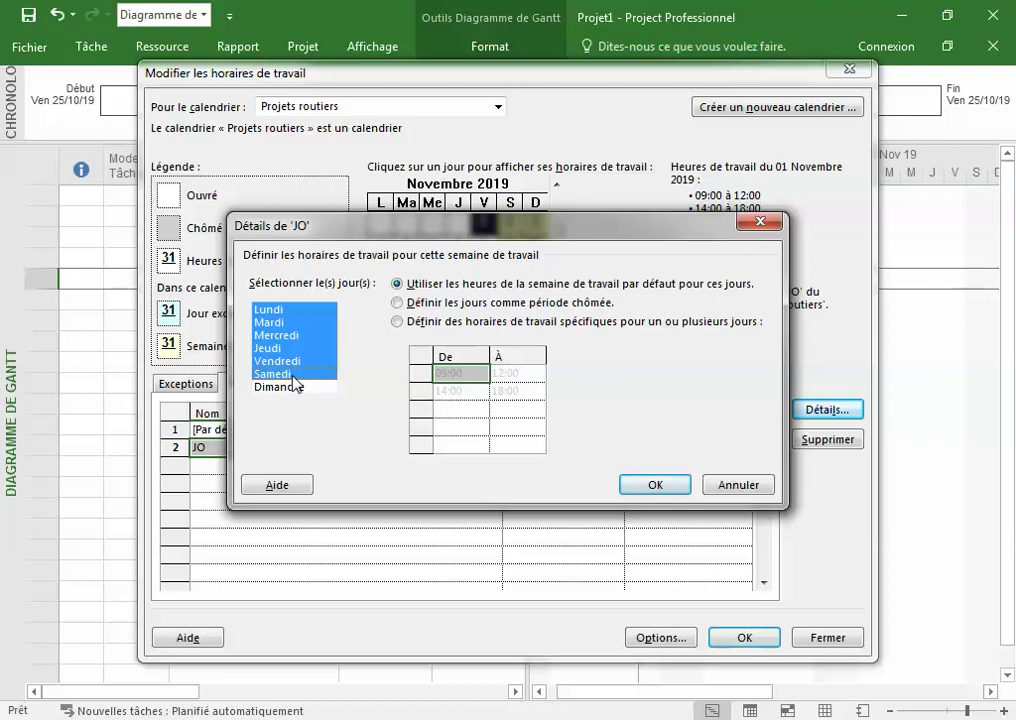
click(522, 322)
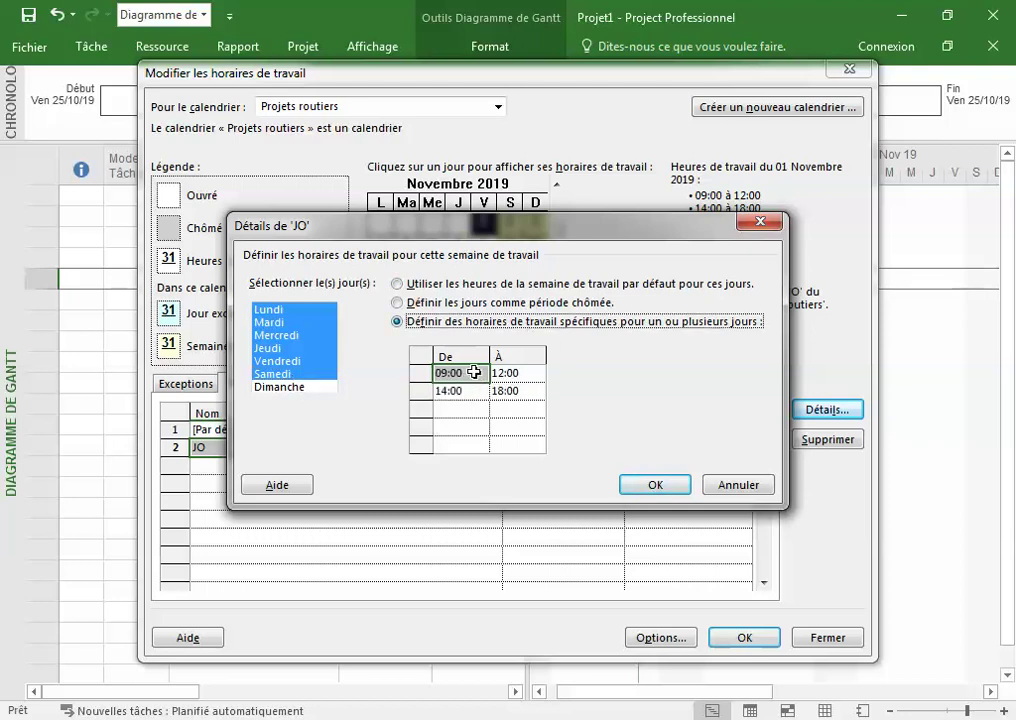
- Start the first working period of the selected days at 08:00 and set the second period from 13:00 to 16:00
text(08)
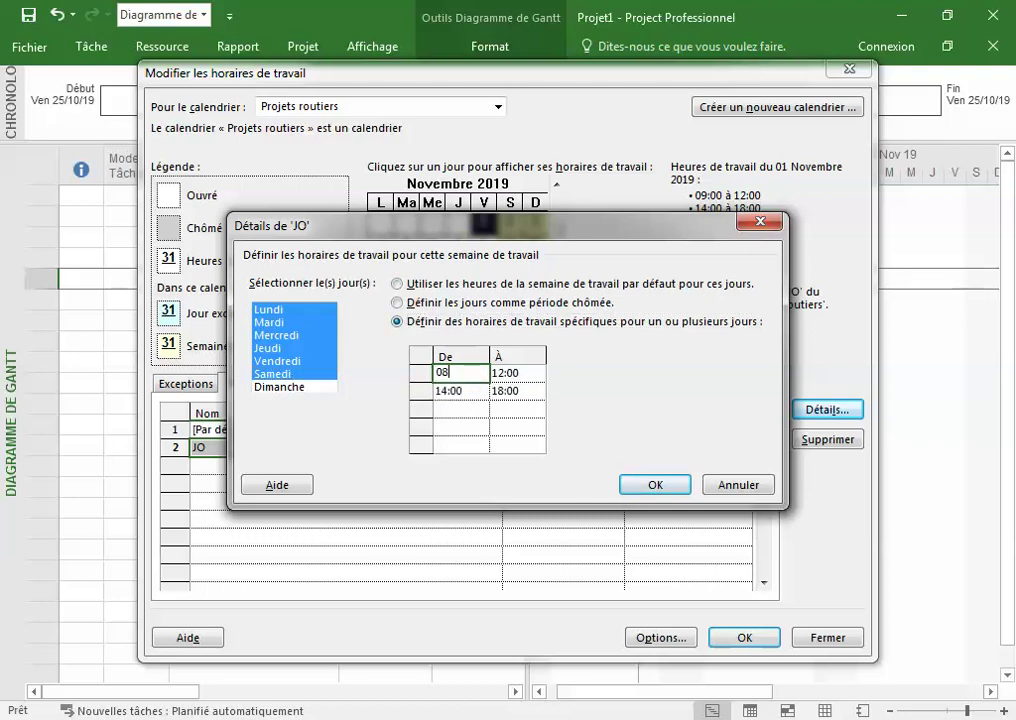
key(Tab)
key(Tab)
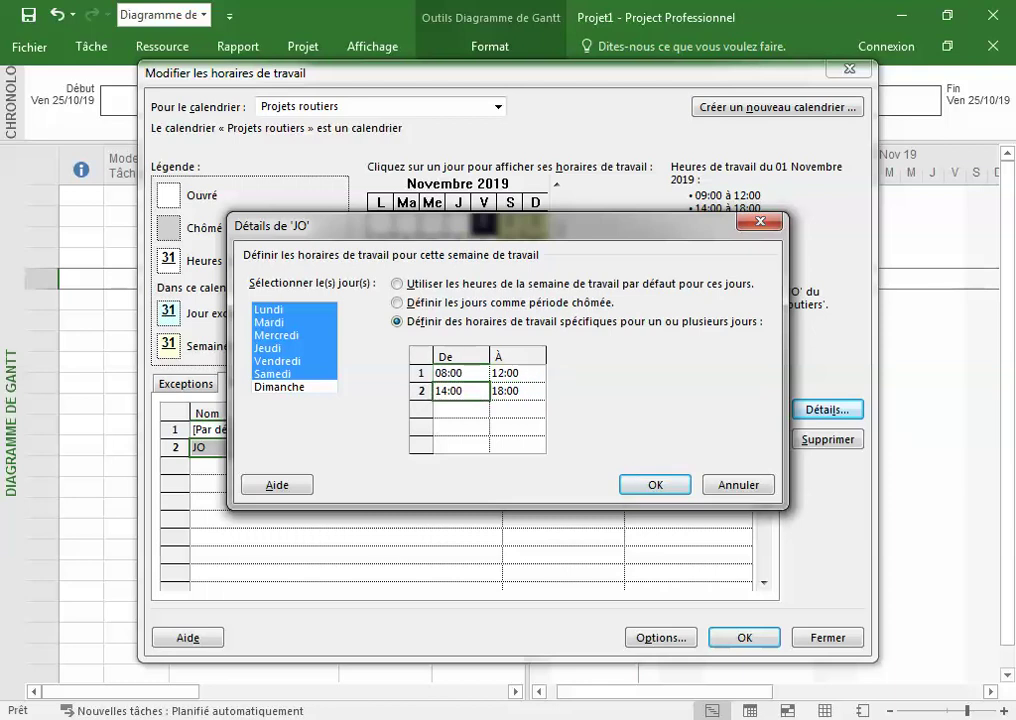
text(13)
key(Tab)
text(17)
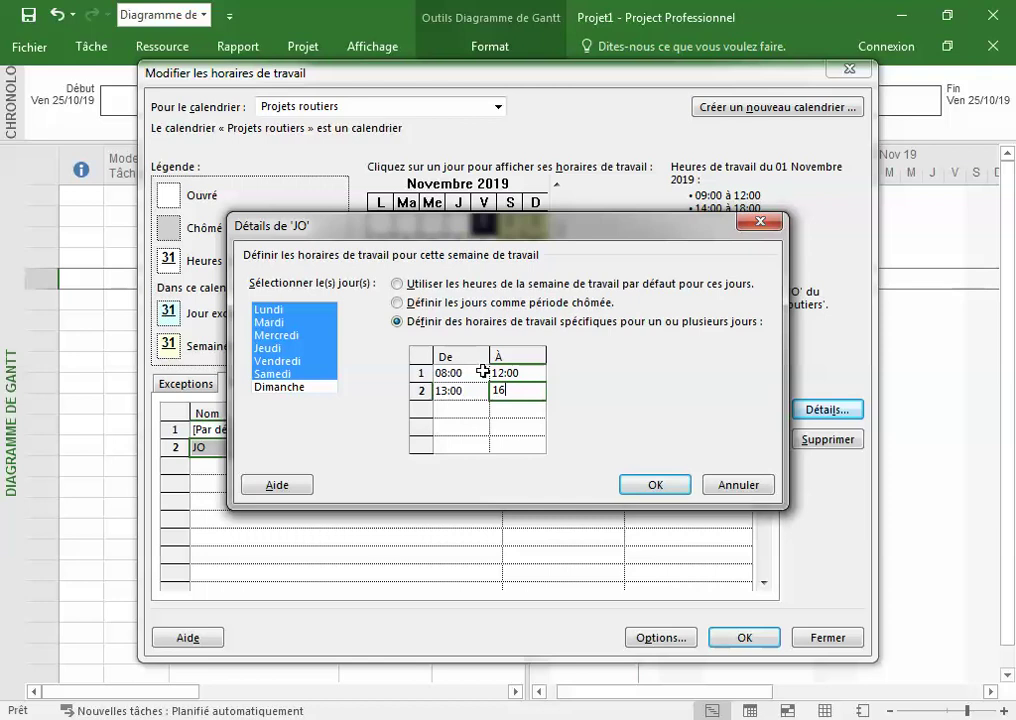
drag(478, 372, 510, 397)
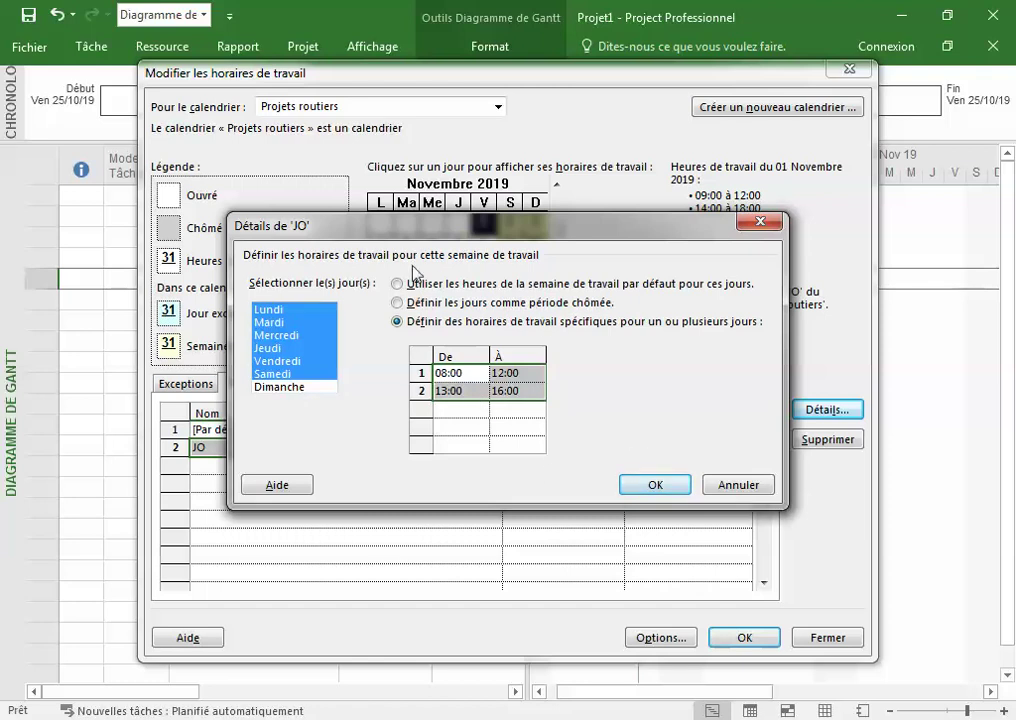
- Define Dimanche as a nonworking day in the JO work week and confirm the details
click(300, 388)
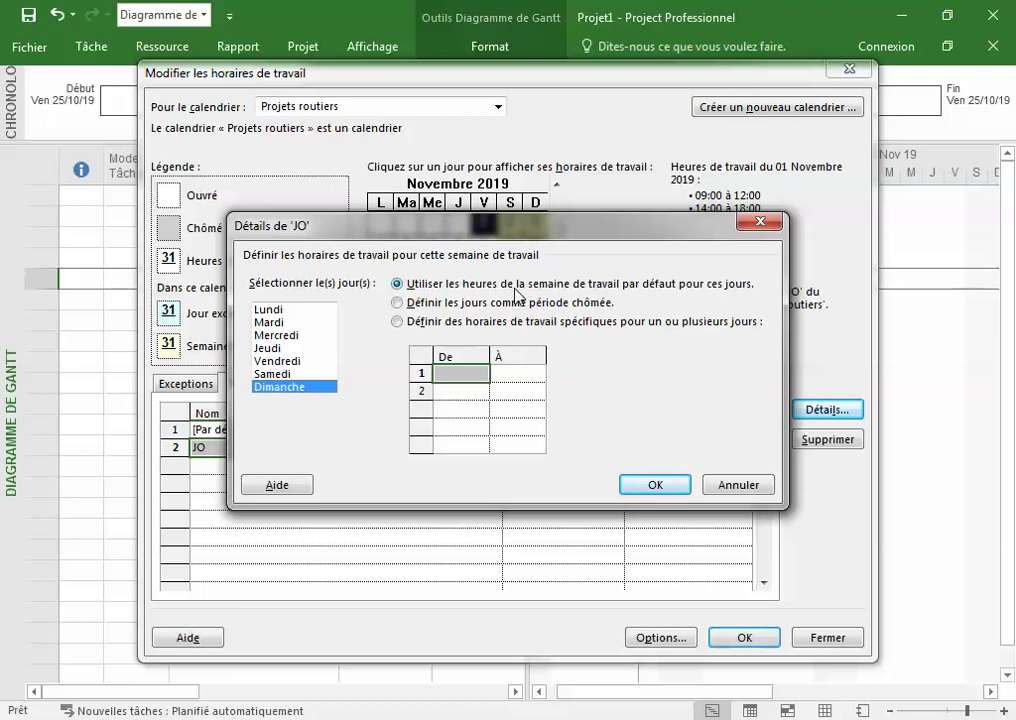
click(466, 305)
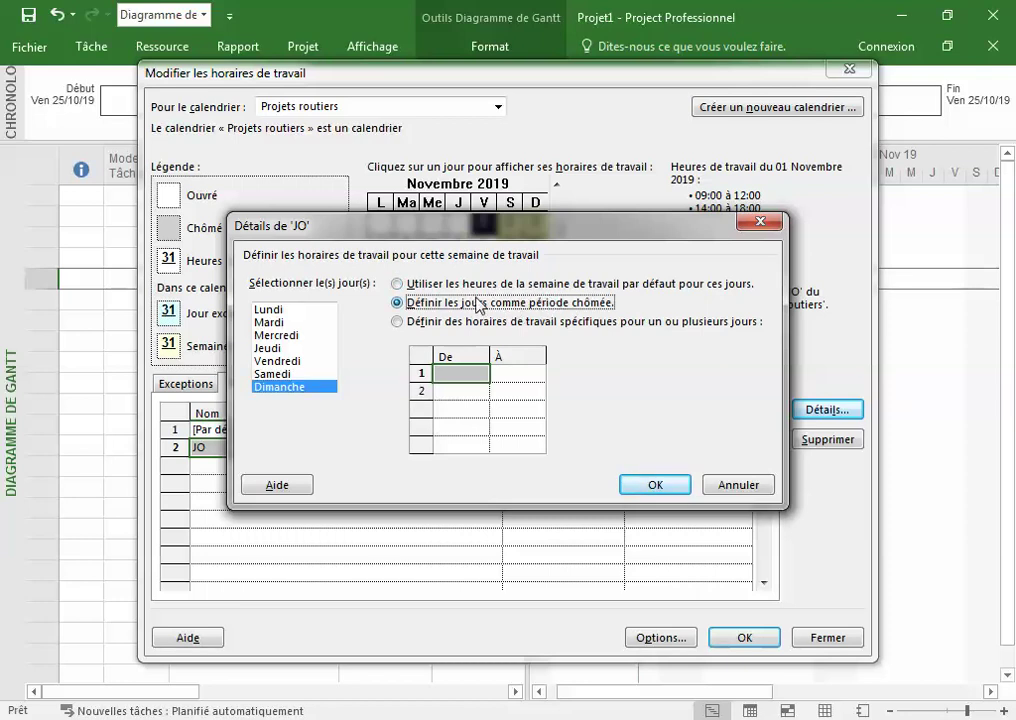
click(323, 361)
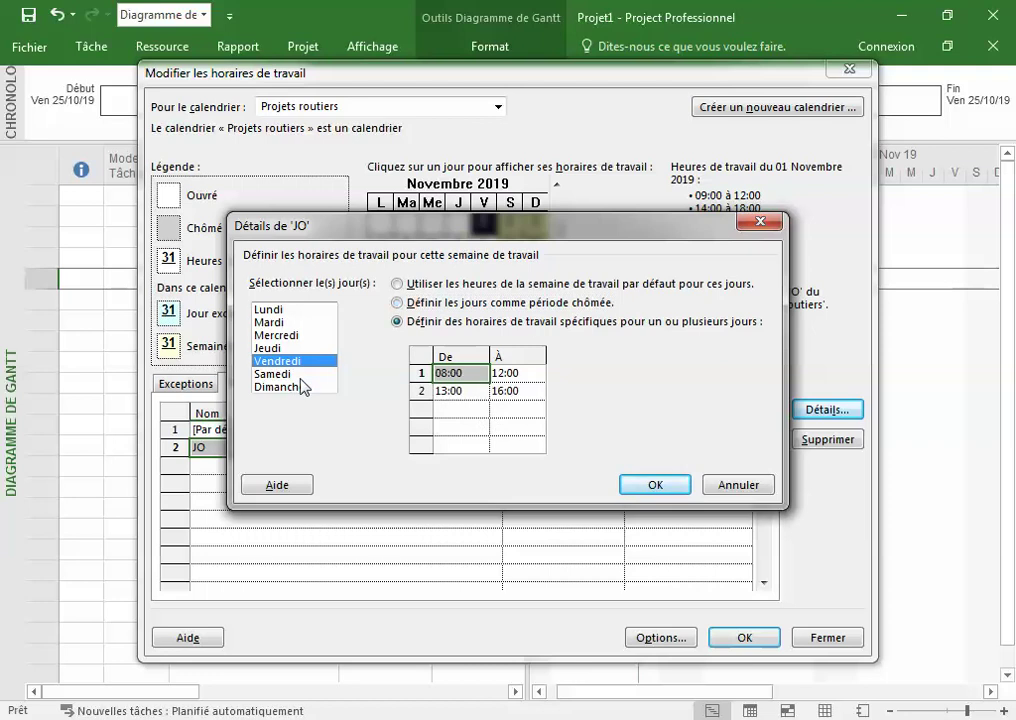
click(328, 386)
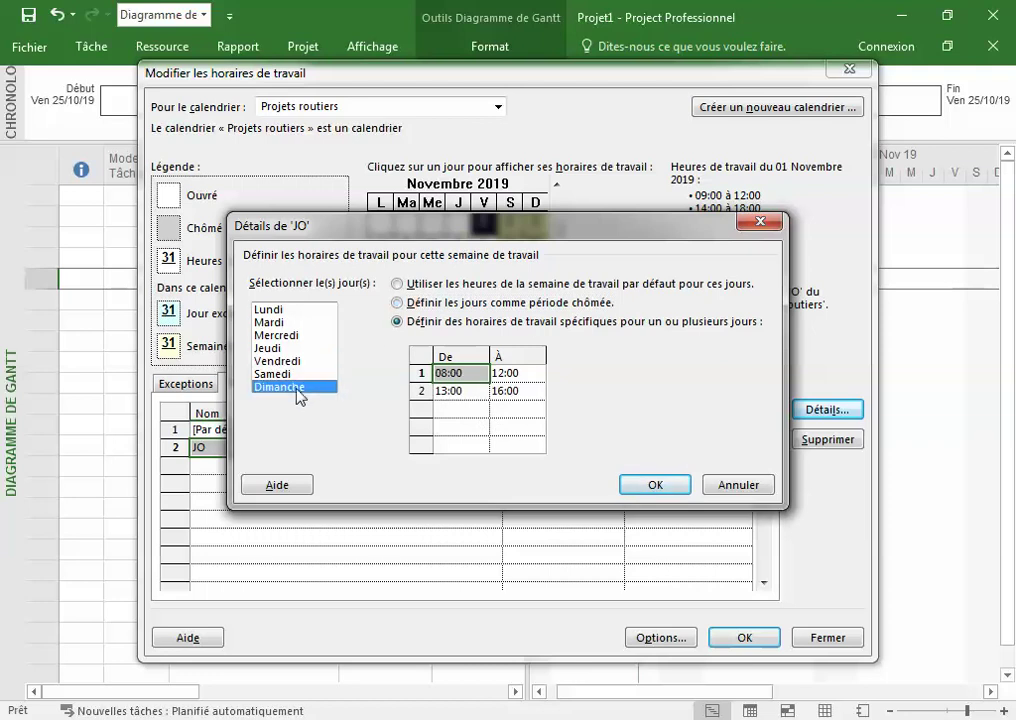
click(652, 485)
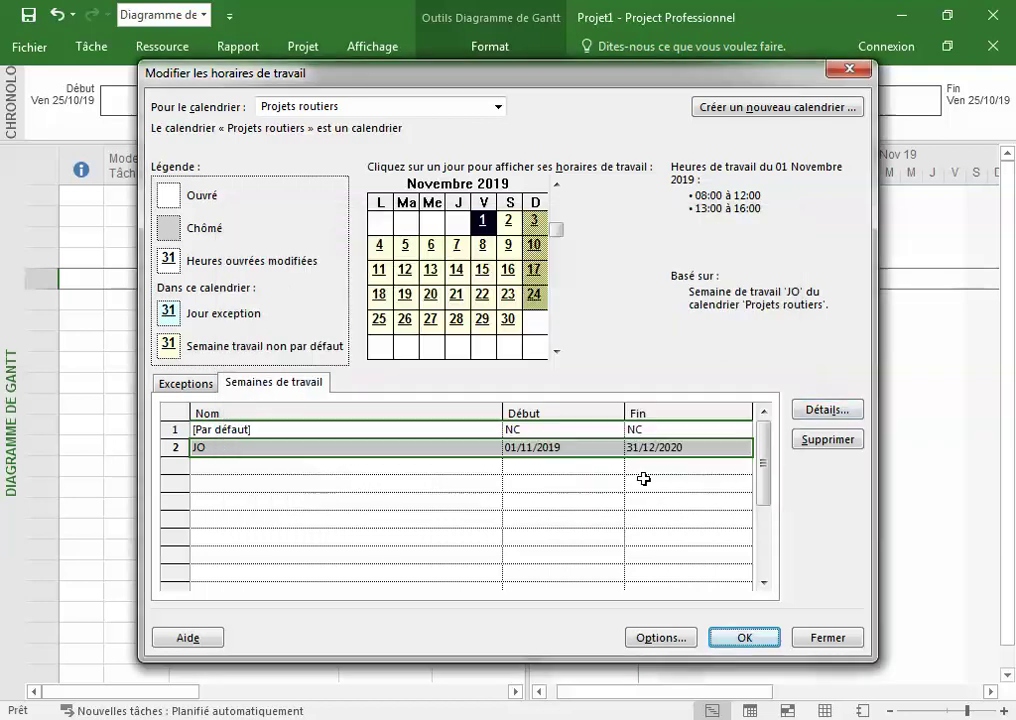
- Check the working and nonworking days in the calendar before, during and after the JO work week's date range
click(536, 247)
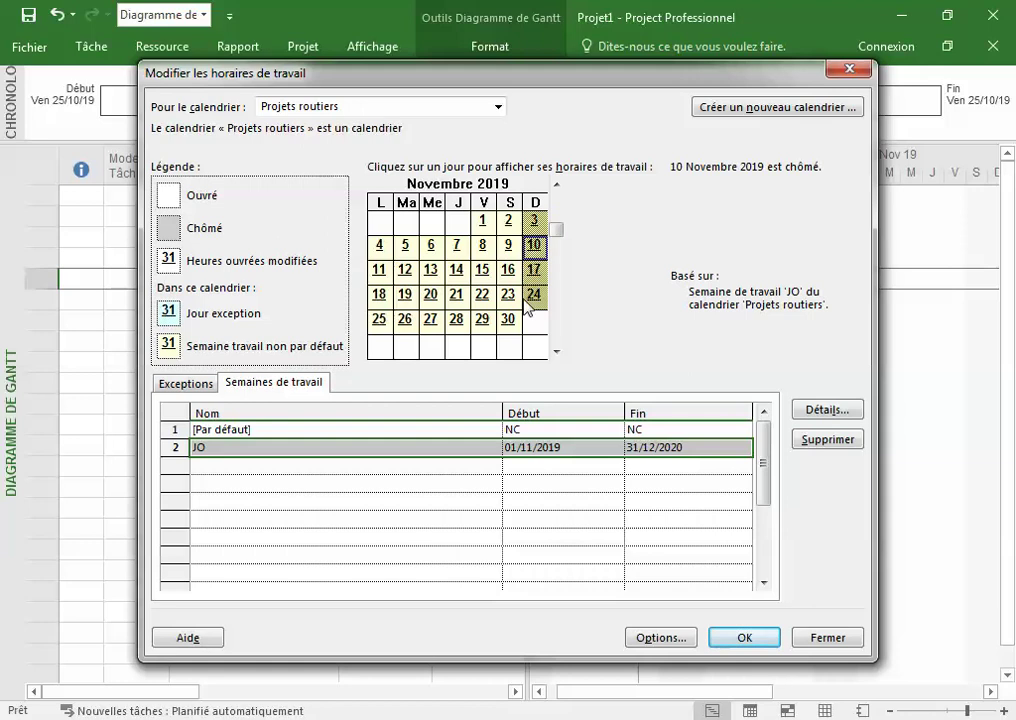
click(482, 294)
click(534, 270)
click(536, 300)
click(556, 184)
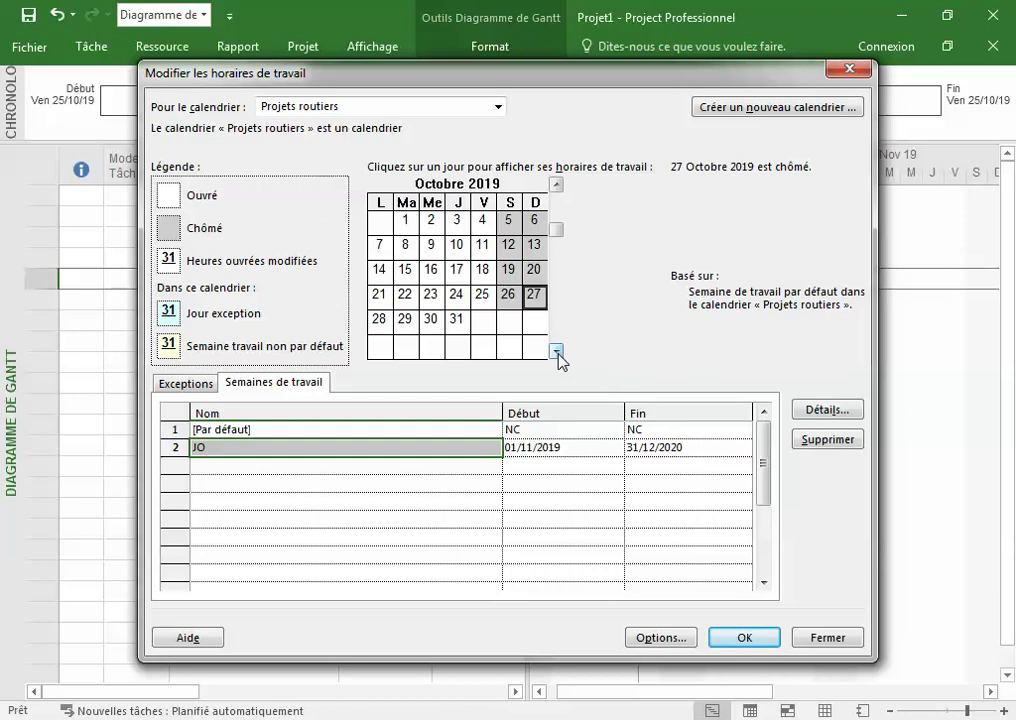
drag(557, 351, 557, 351)
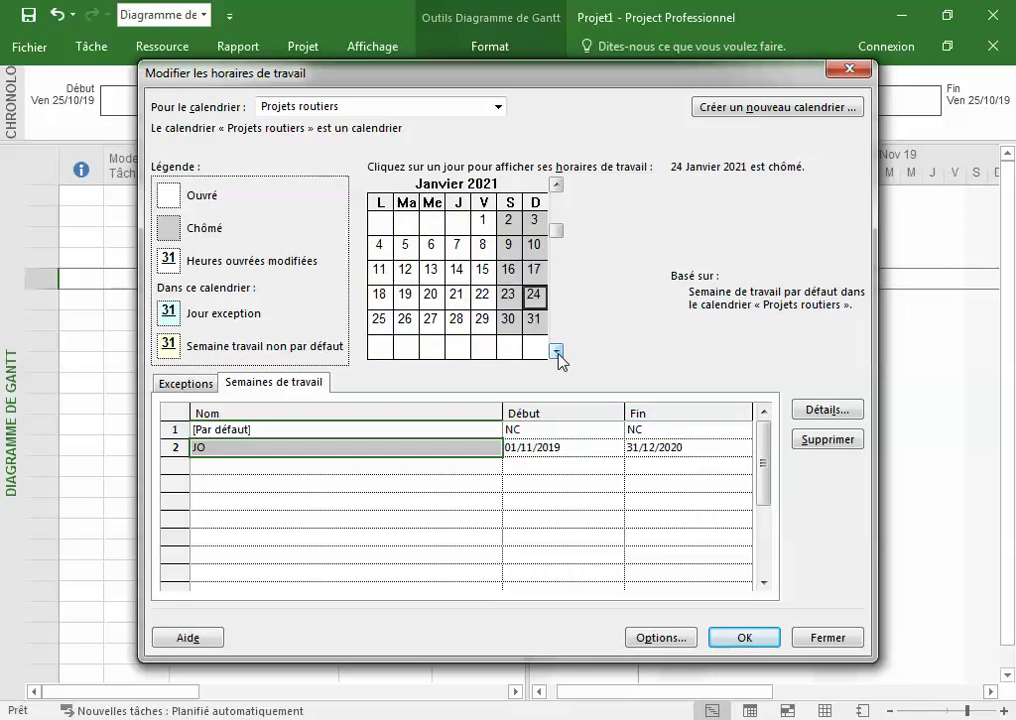
click(557, 185)
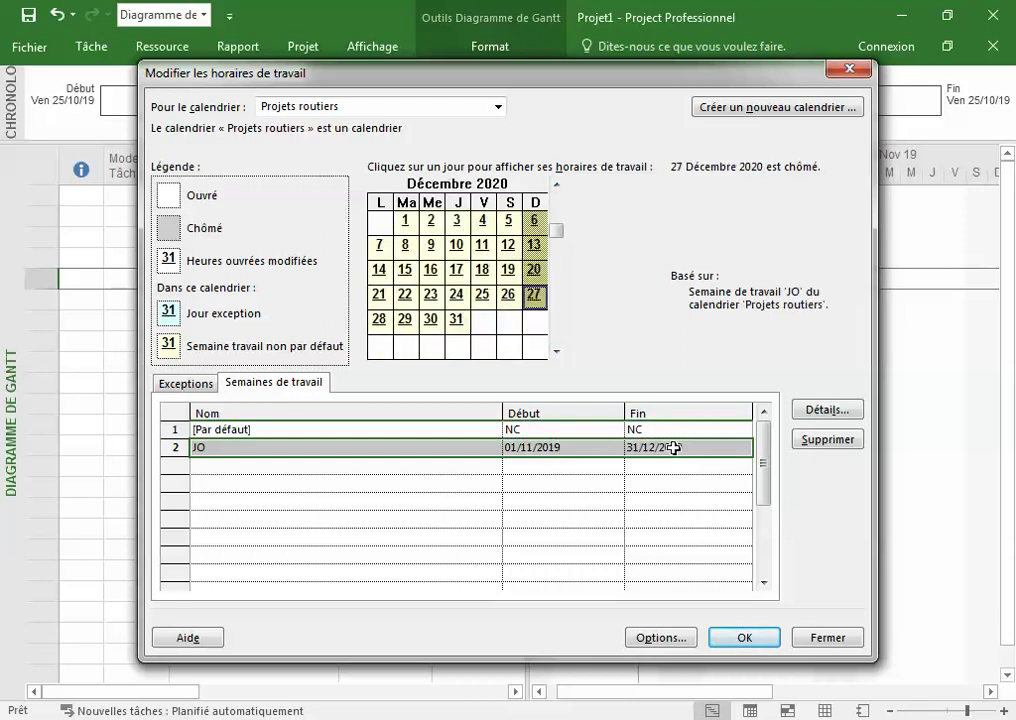
click(553, 448)
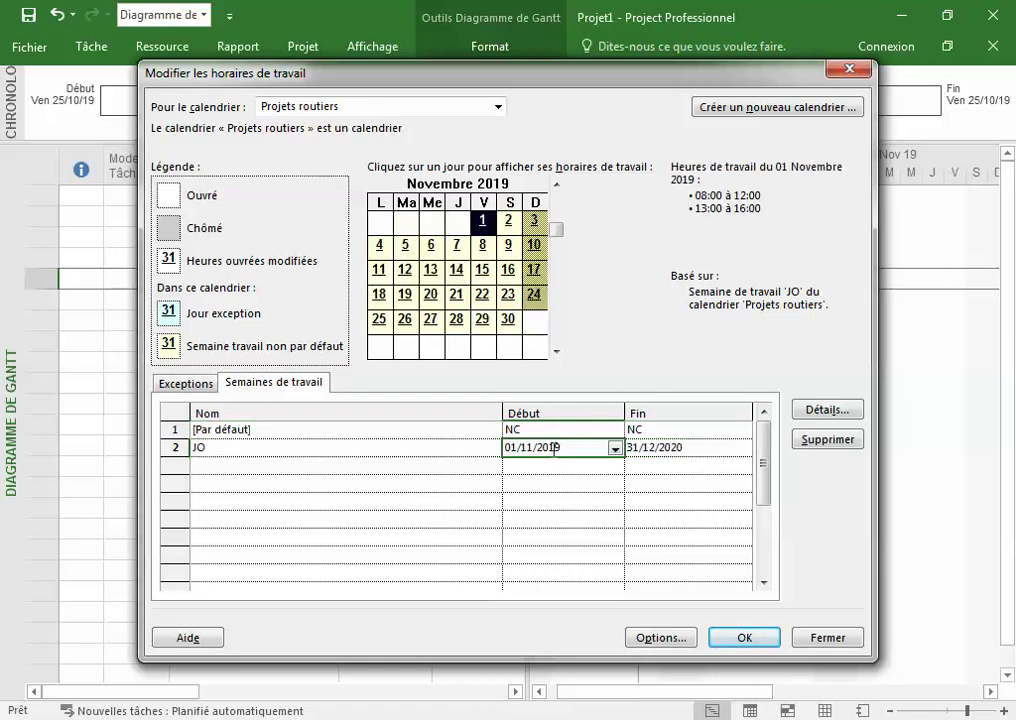
click(647, 448)
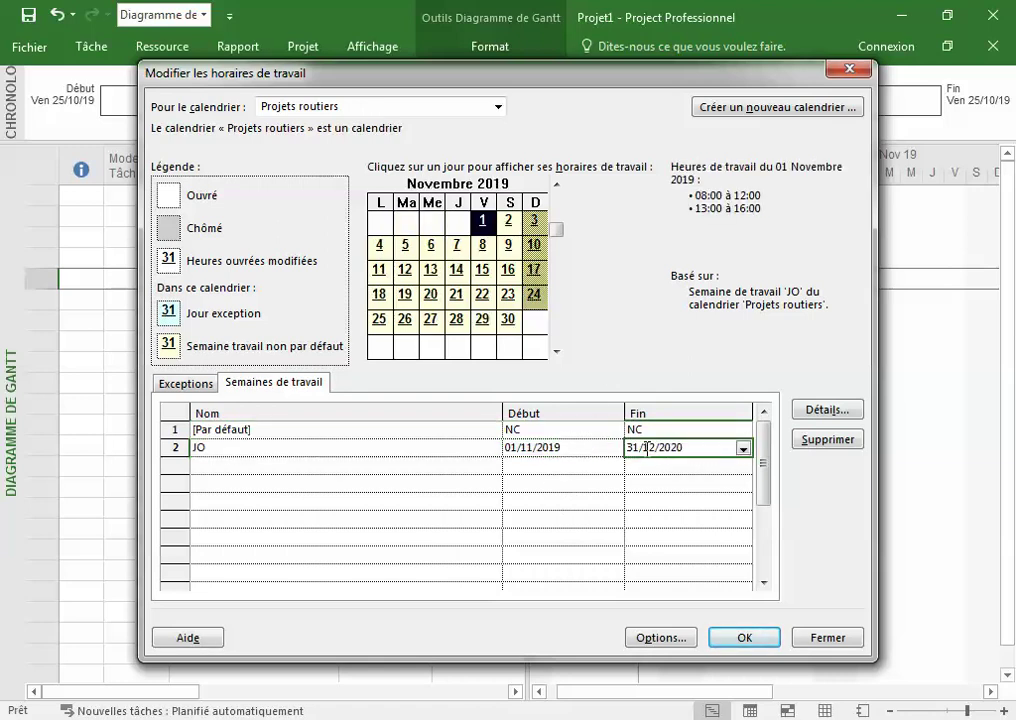
click(556, 351)
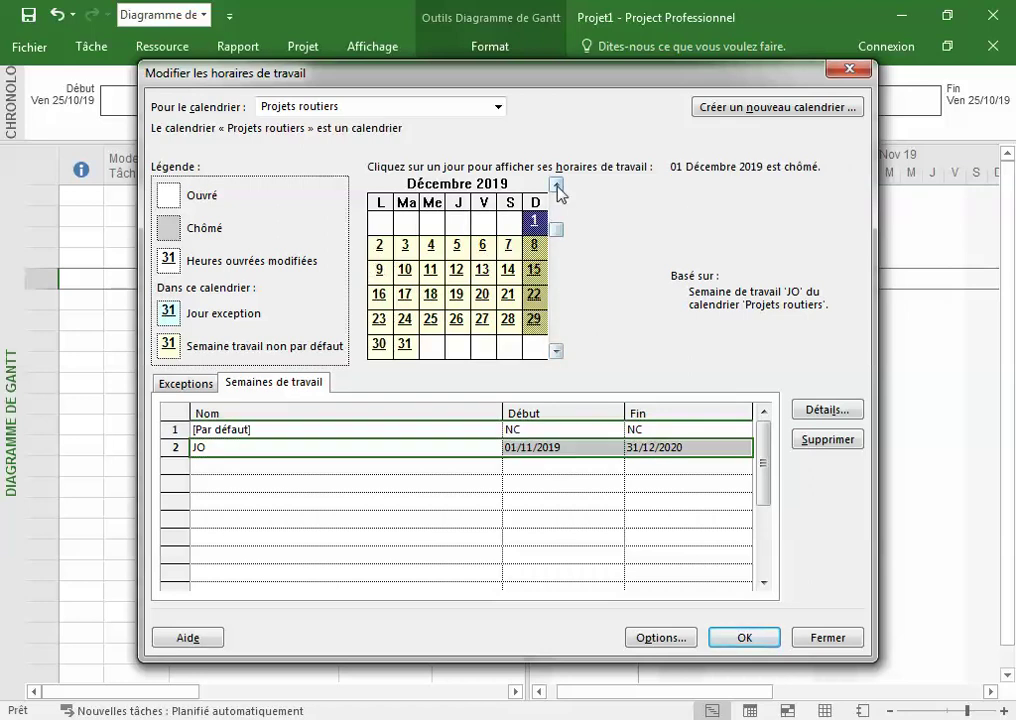
- Compare the months around November 2019 in the calendar to check where the JO work week takes effect
click(556, 184)
click(556, 184)
click(556, 184)
click(556, 351)
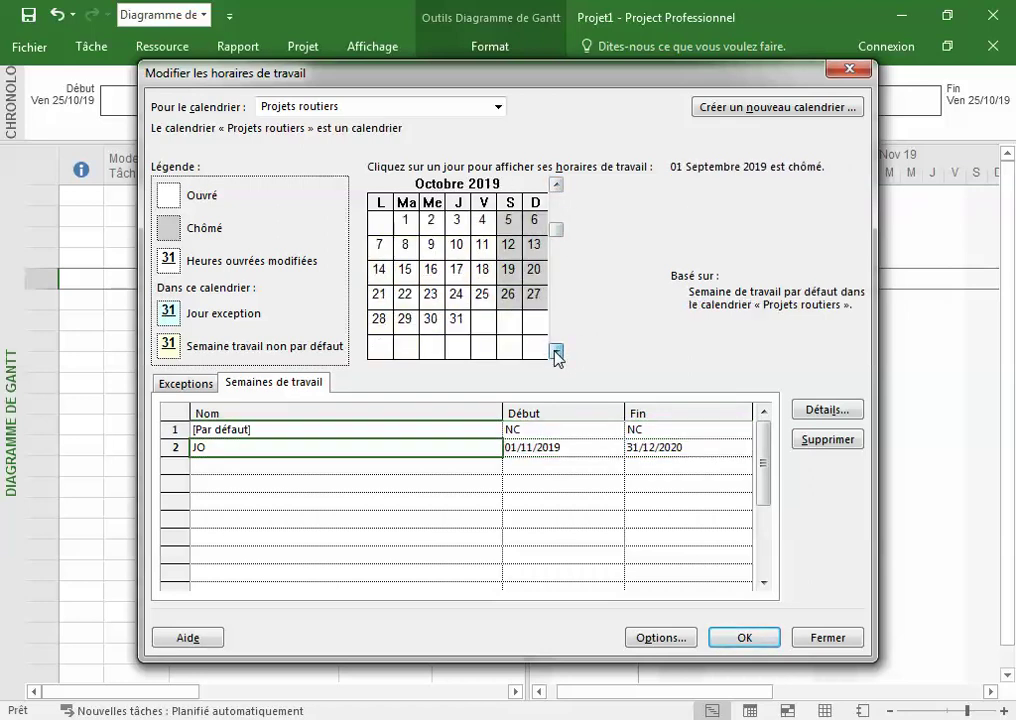
click(556, 351)
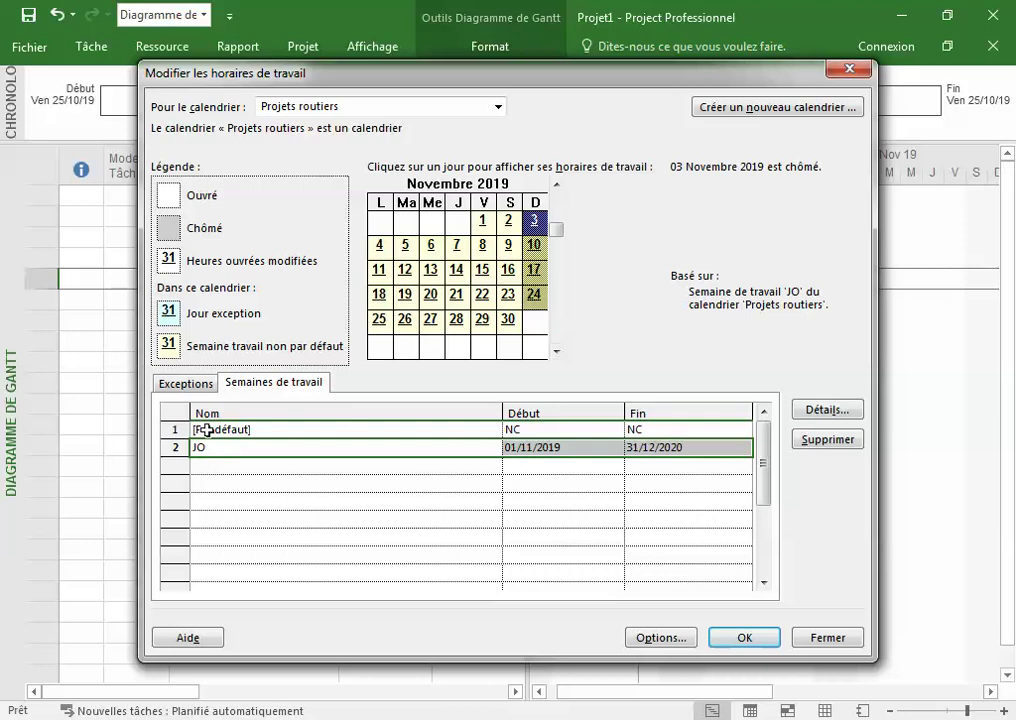
click(306, 481)
click(281, 447)
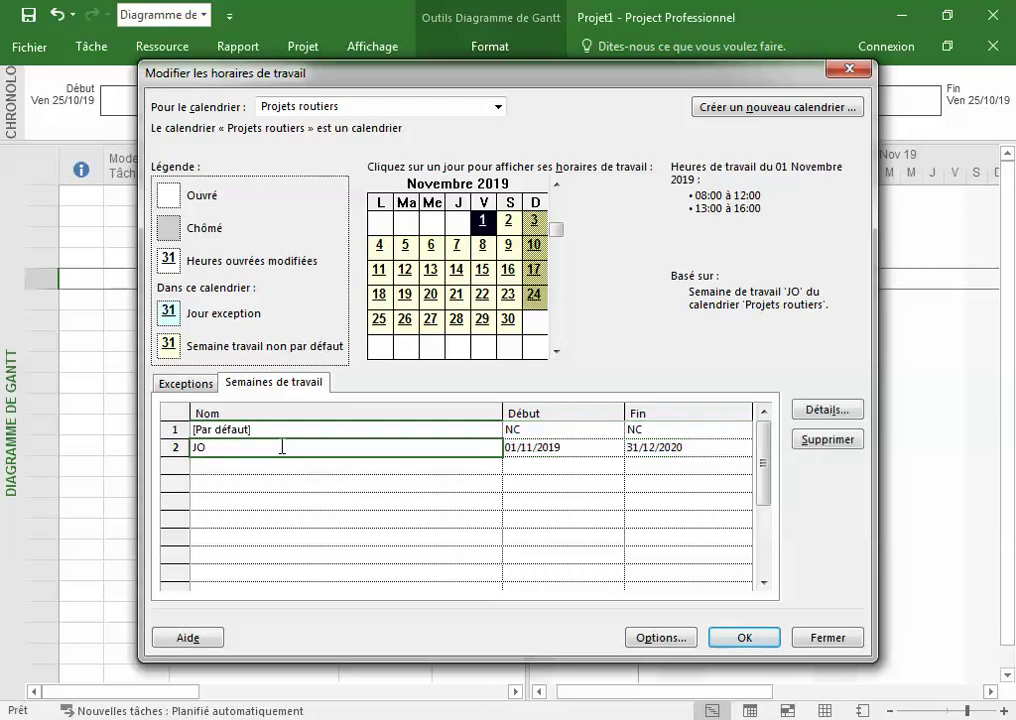
- Add a calendar exception named Aid Fitr to the Projets routiers calendar
click(178, 384)
click(265, 436)
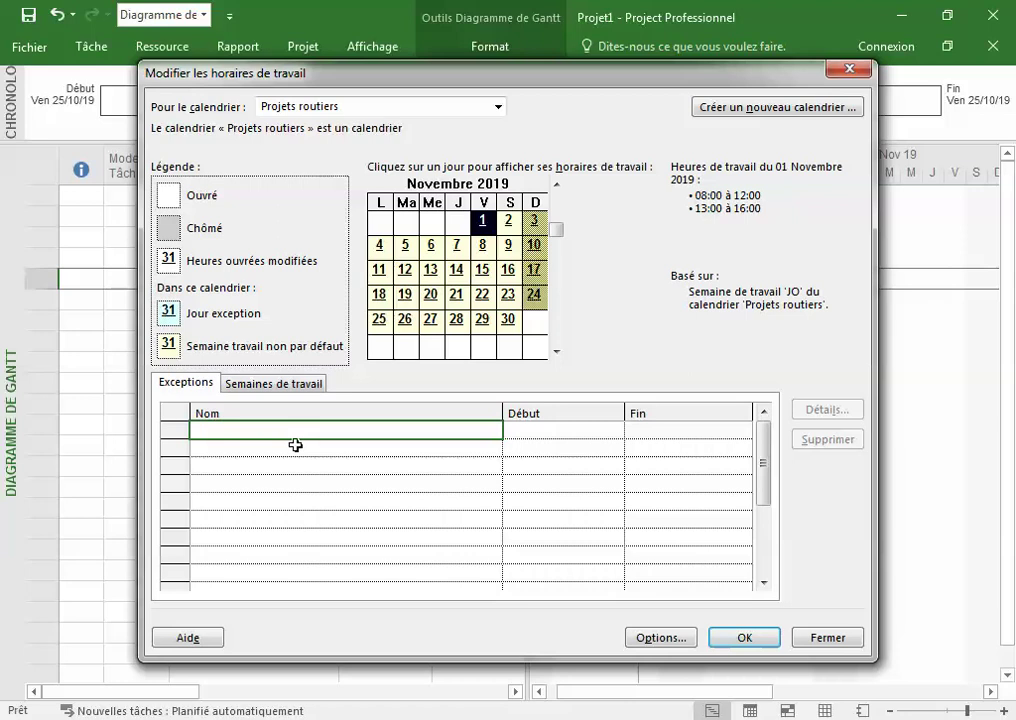
text(Aid Fitr)
- Set the start date of the Aid Fitr exception to 24/05/2020
click(615, 431)
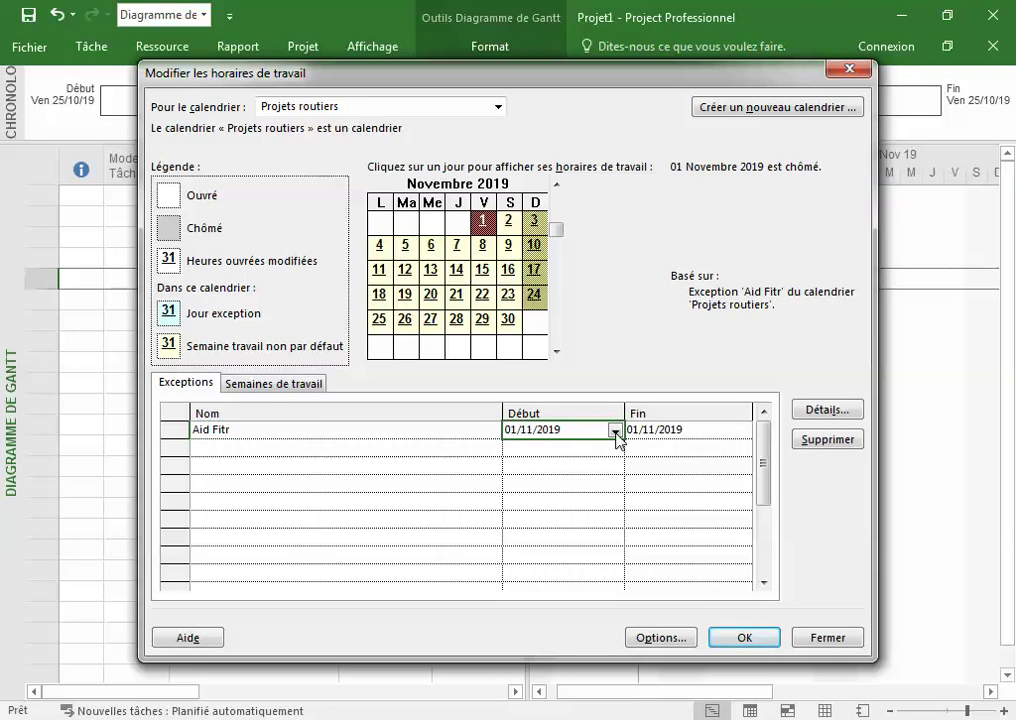
click(615, 431)
click(612, 451)
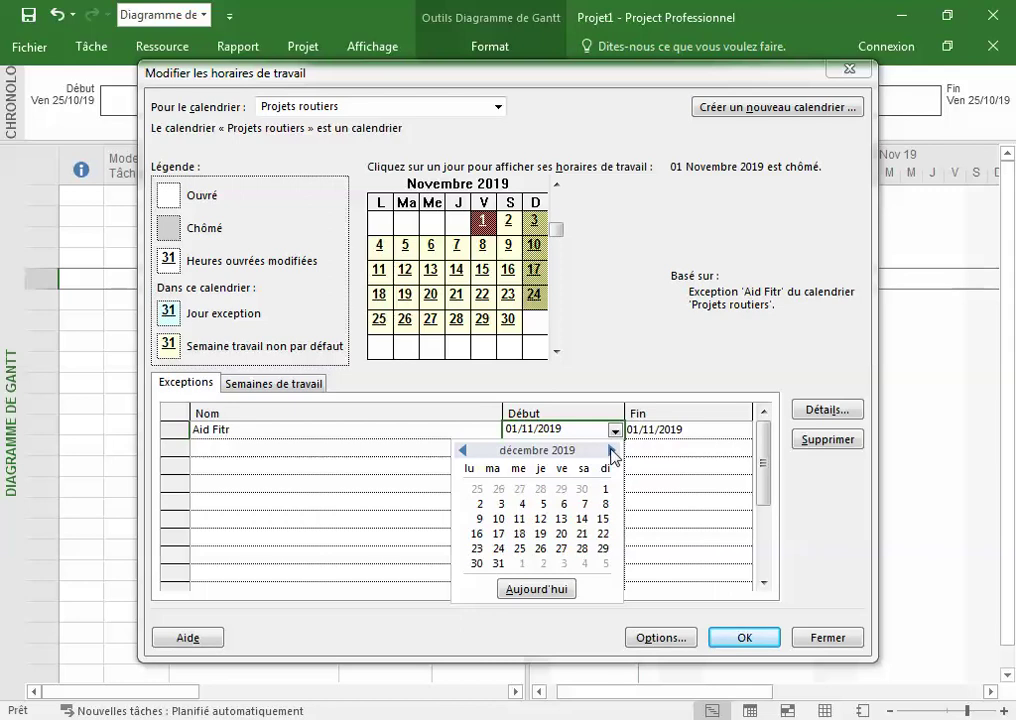
click(612, 451)
click(612, 451)
click(612, 451)
click(612, 451)
click(612, 451)
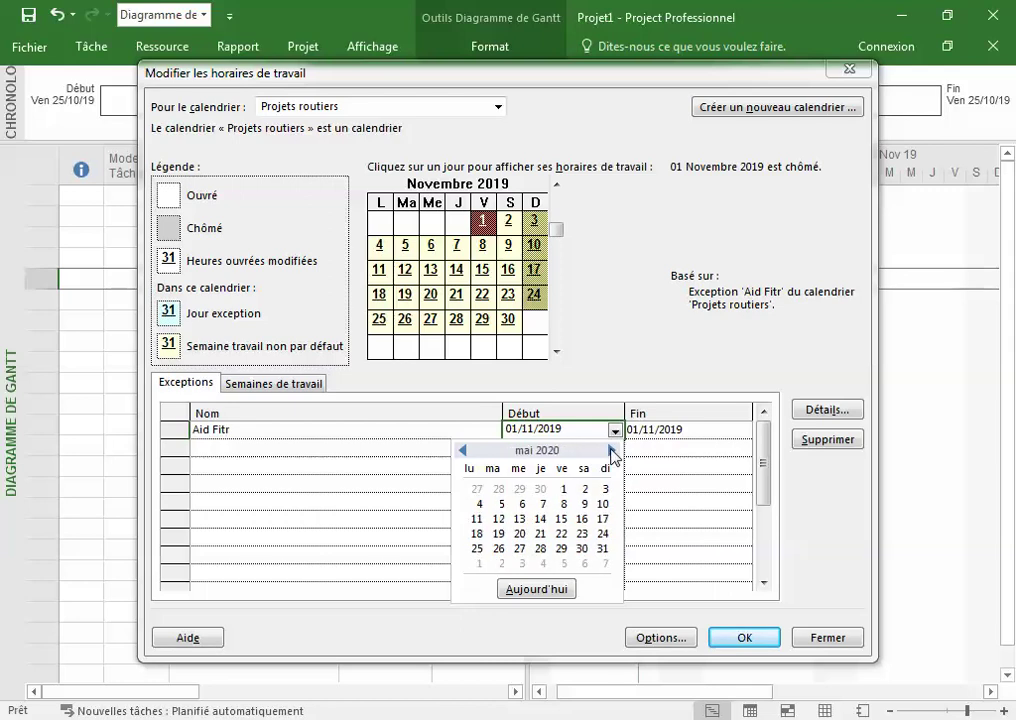
click(604, 536)
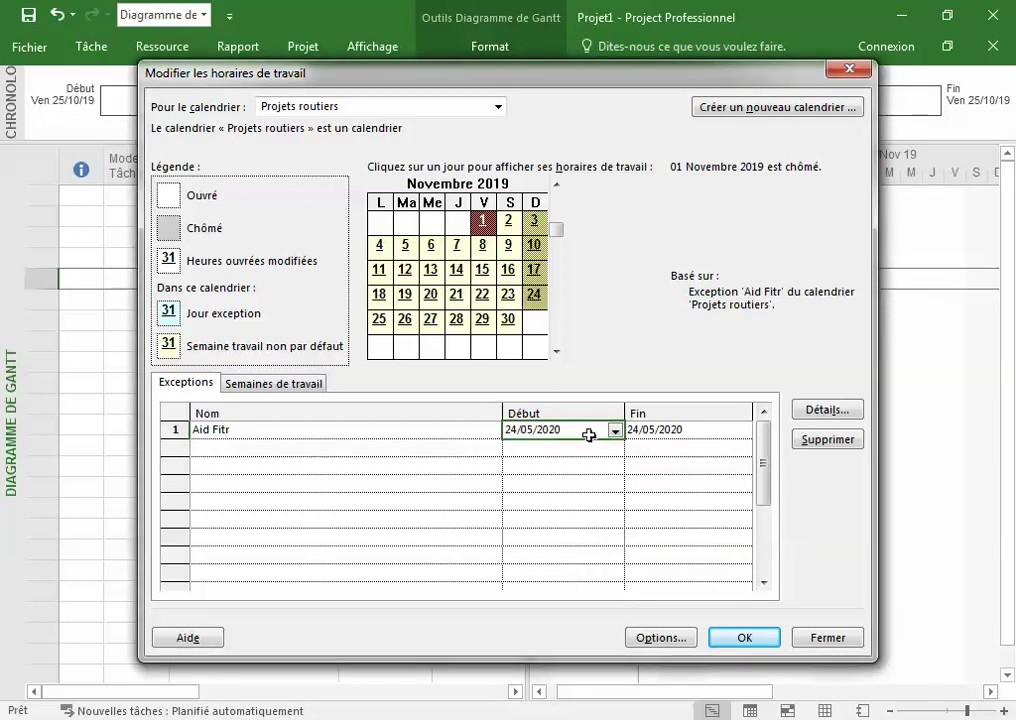
- Set the end date of the Aid Fitr exception to 26/05/2020
click(690, 432)
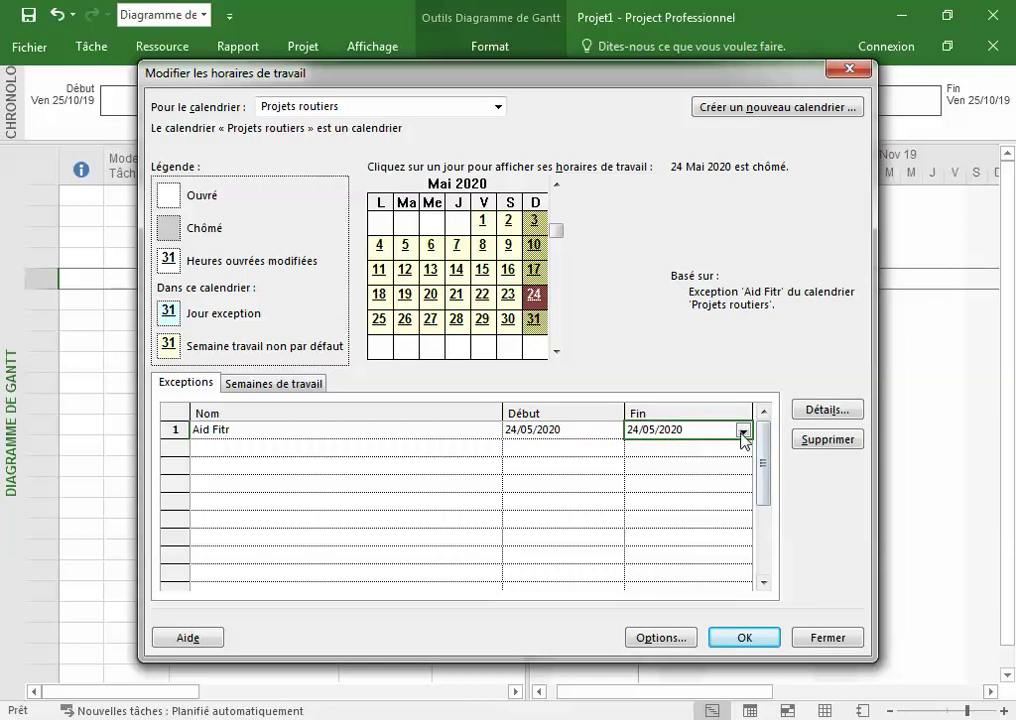
click(743, 431)
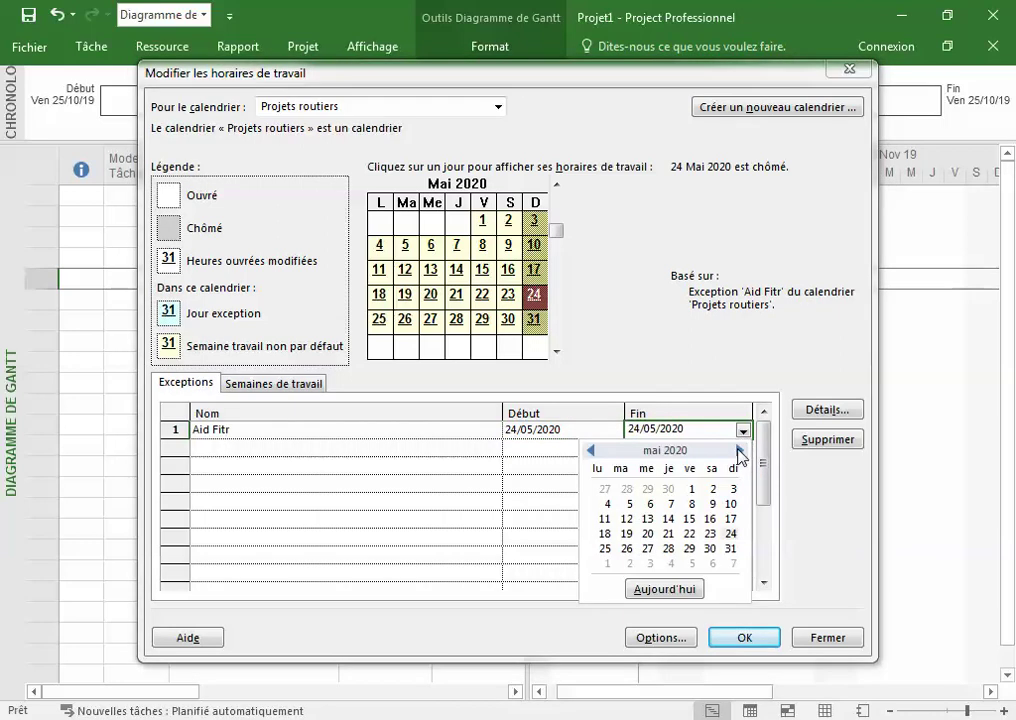
click(627, 549)
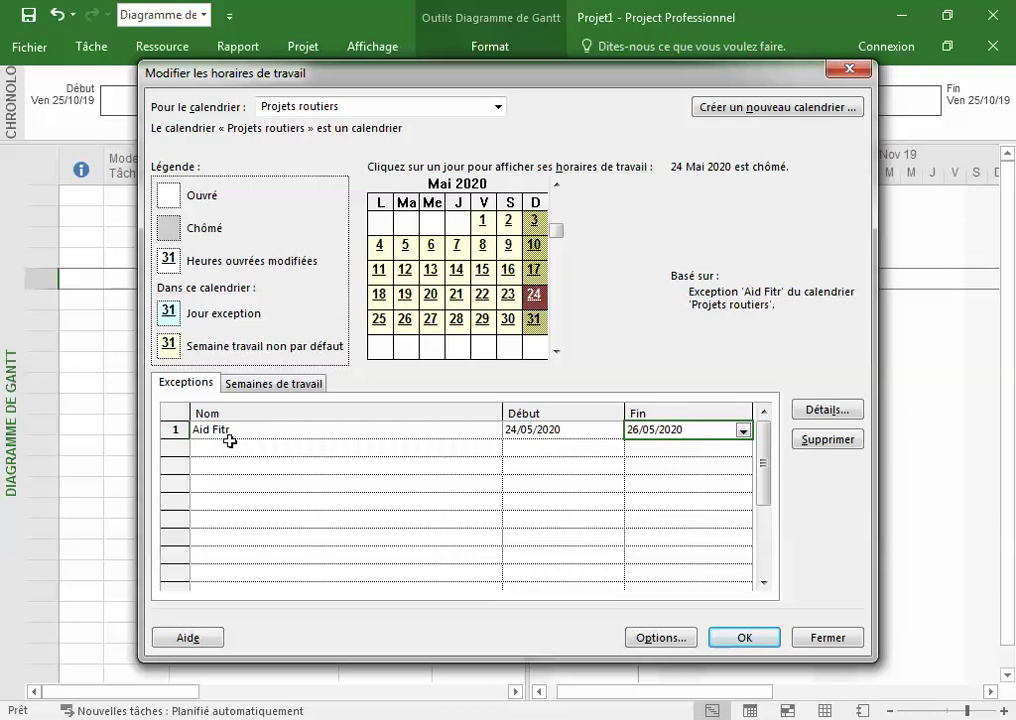
- Examine the annual and monthly recurrence options in the Aid Fitr details, ending on the Quotidien option
click(180, 429)
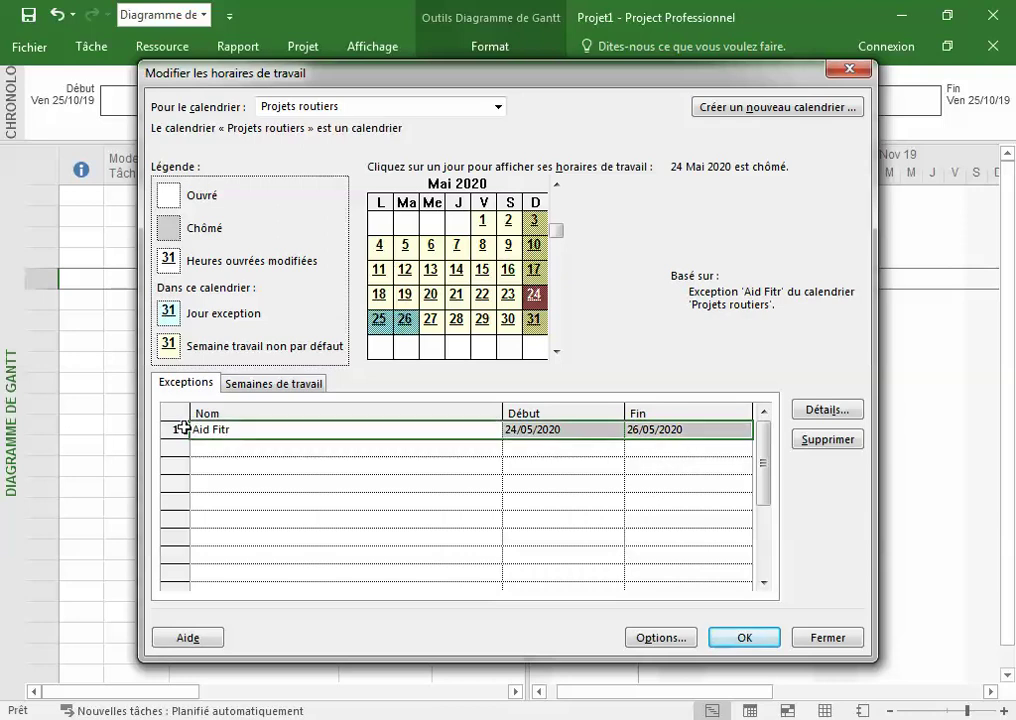
click(845, 410)
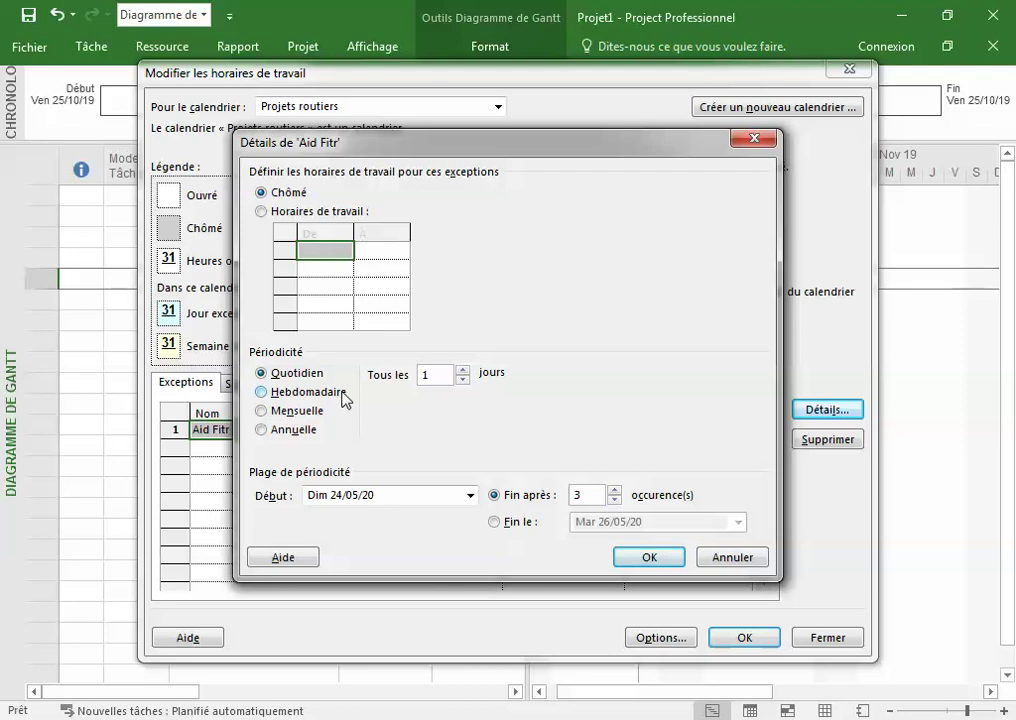
click(296, 430)
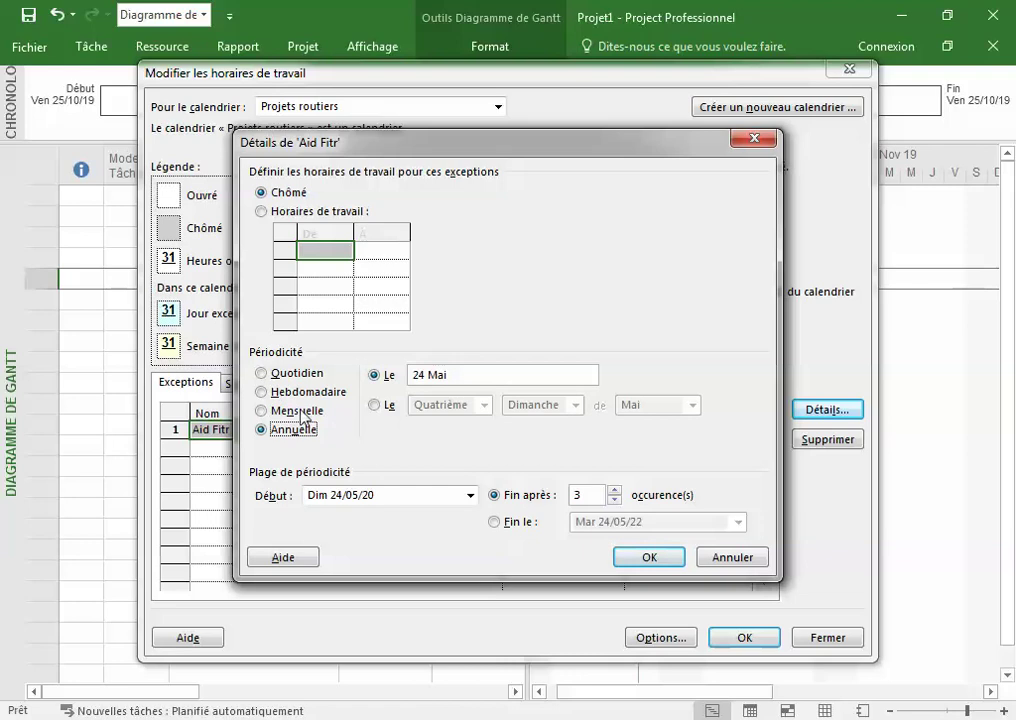
click(300, 411)
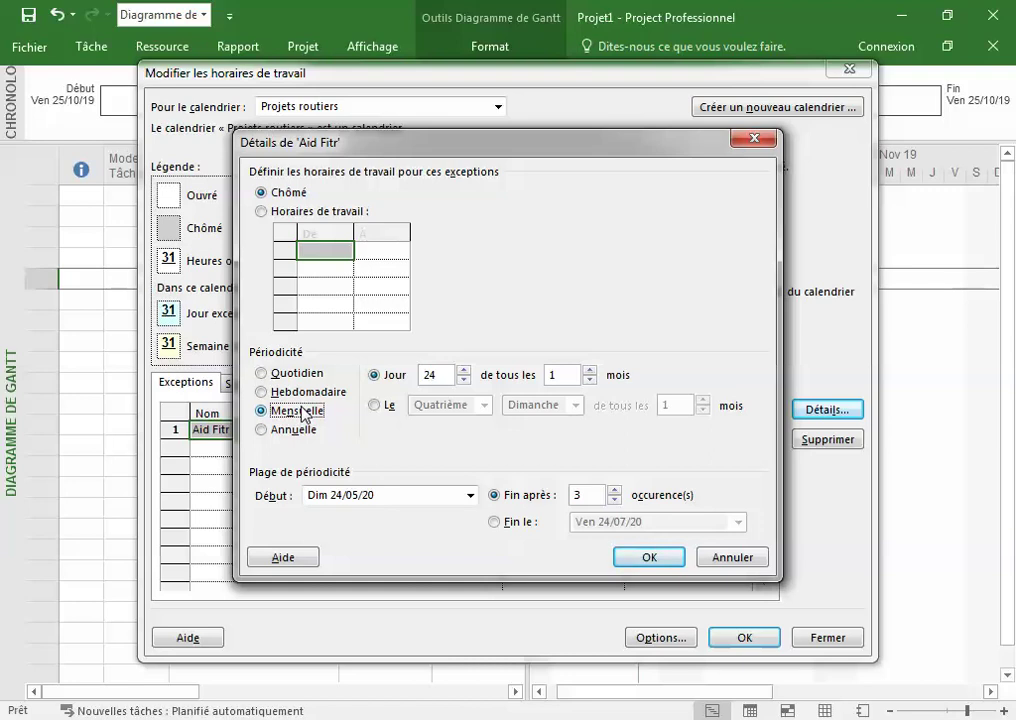
click(278, 373)
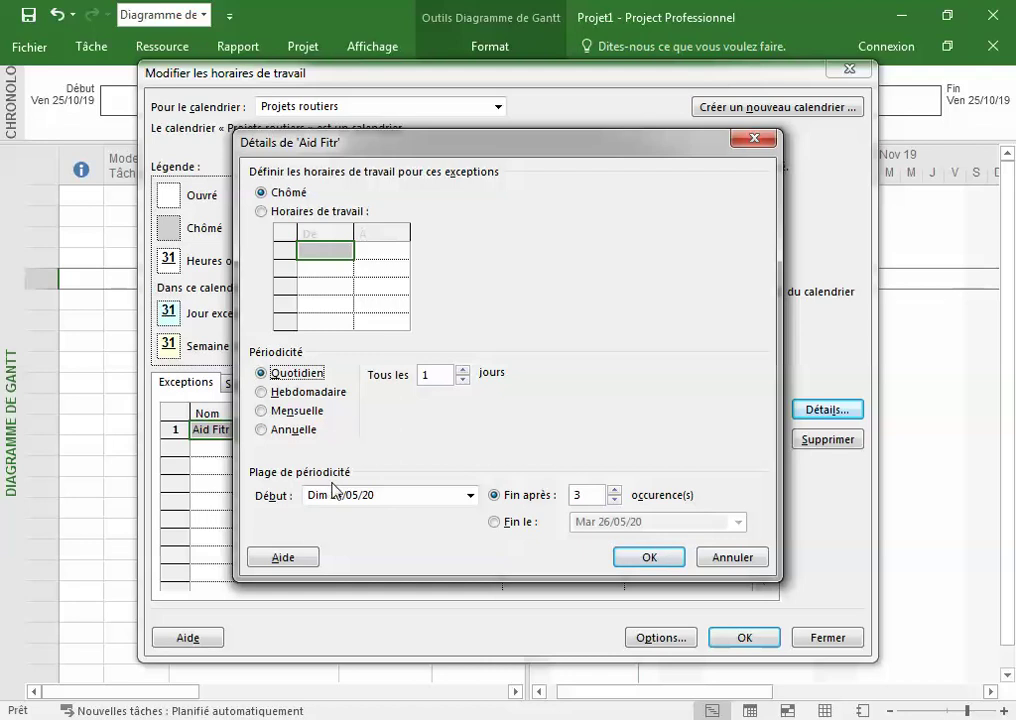
- Set the Aid Fitr exception to end after 3 occurrences and confirm its details
click(615, 500)
click(614, 501)
click(614, 490)
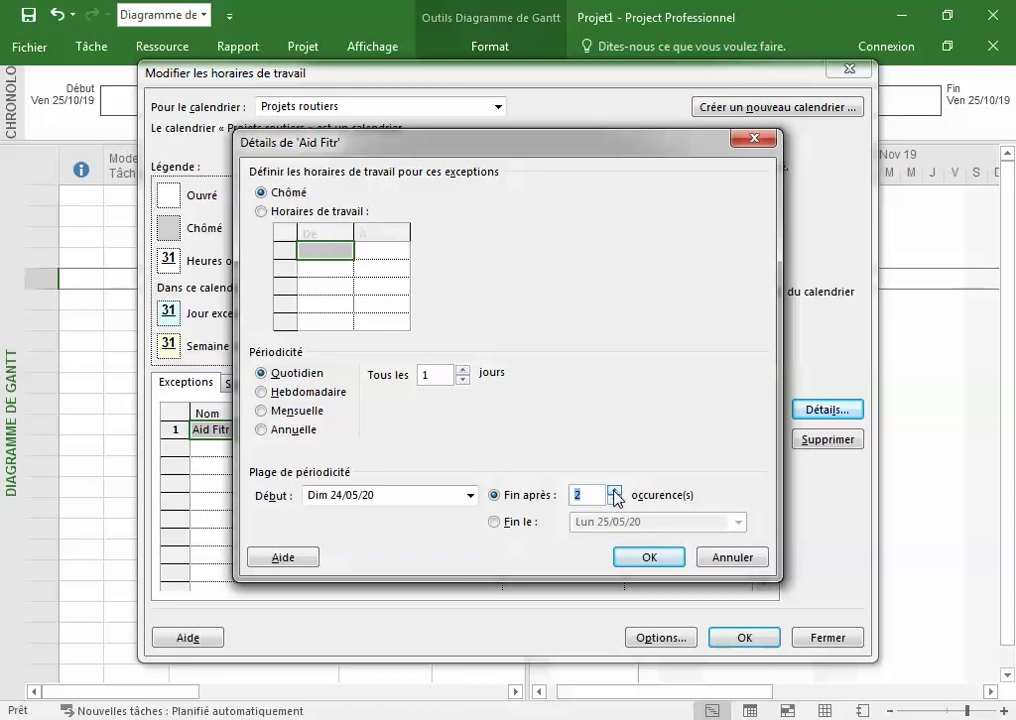
click(614, 490)
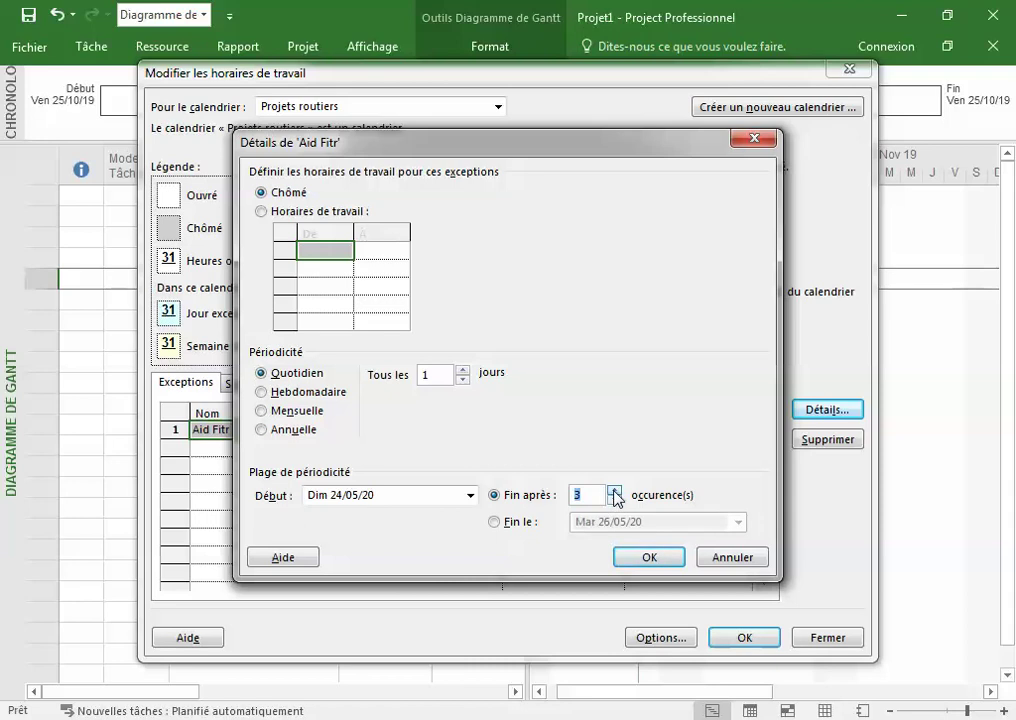
click(652, 558)
- Review the calendar days 24 to 26 May 2020 against the Aid Fitr exception's details and the JO work week
click(431, 294)
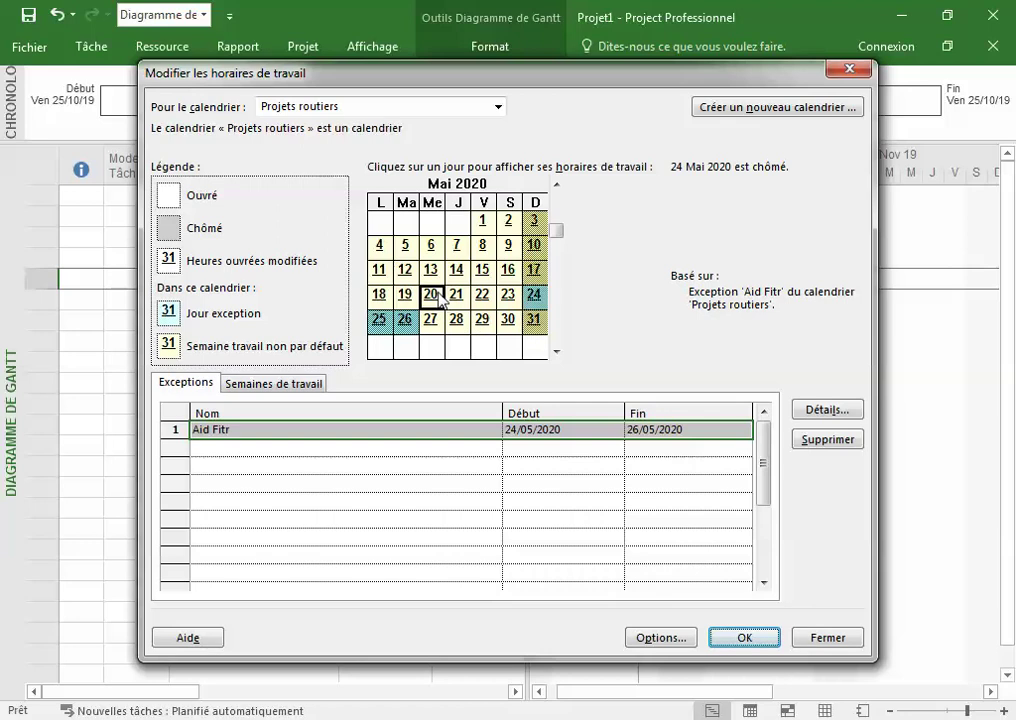
click(535, 296)
click(379, 319)
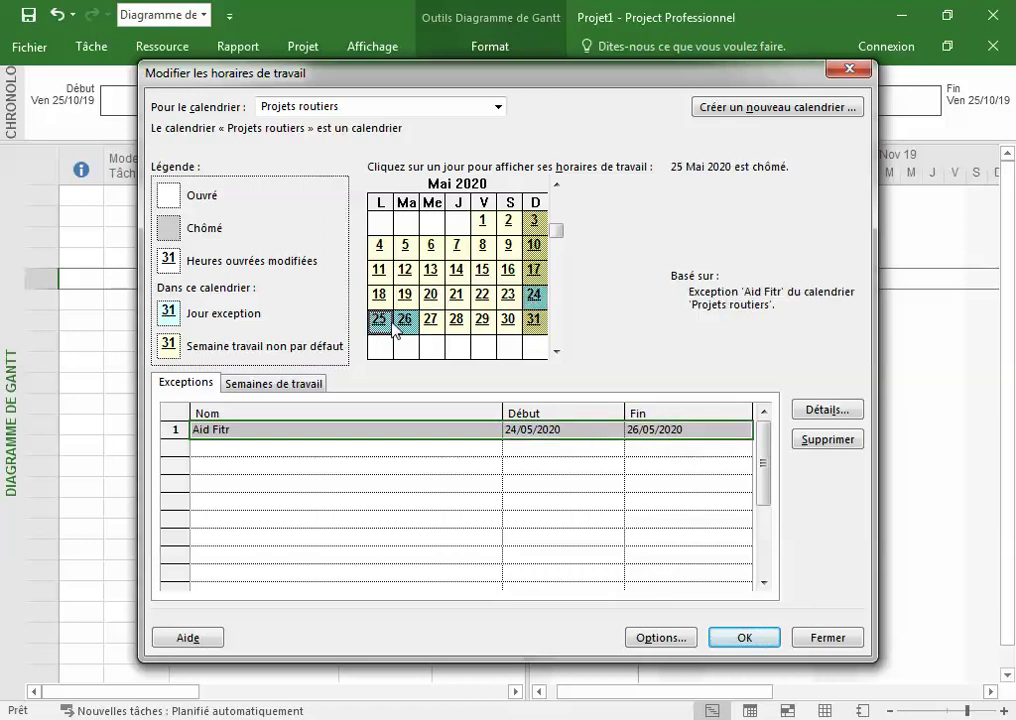
click(405, 319)
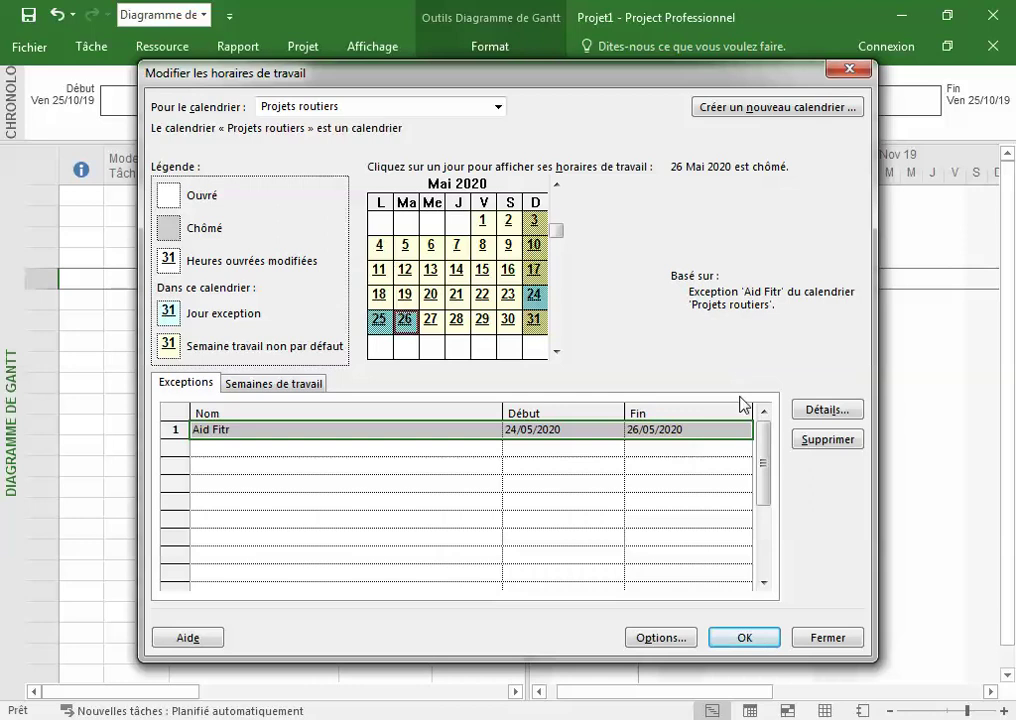
click(828, 409)
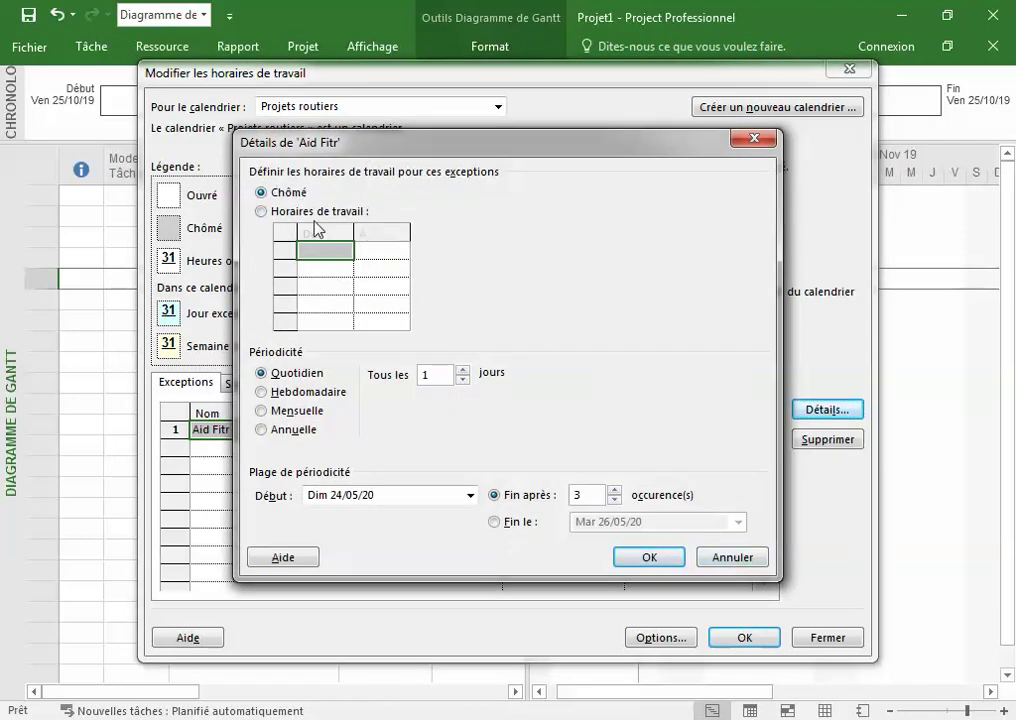
click(727, 567)
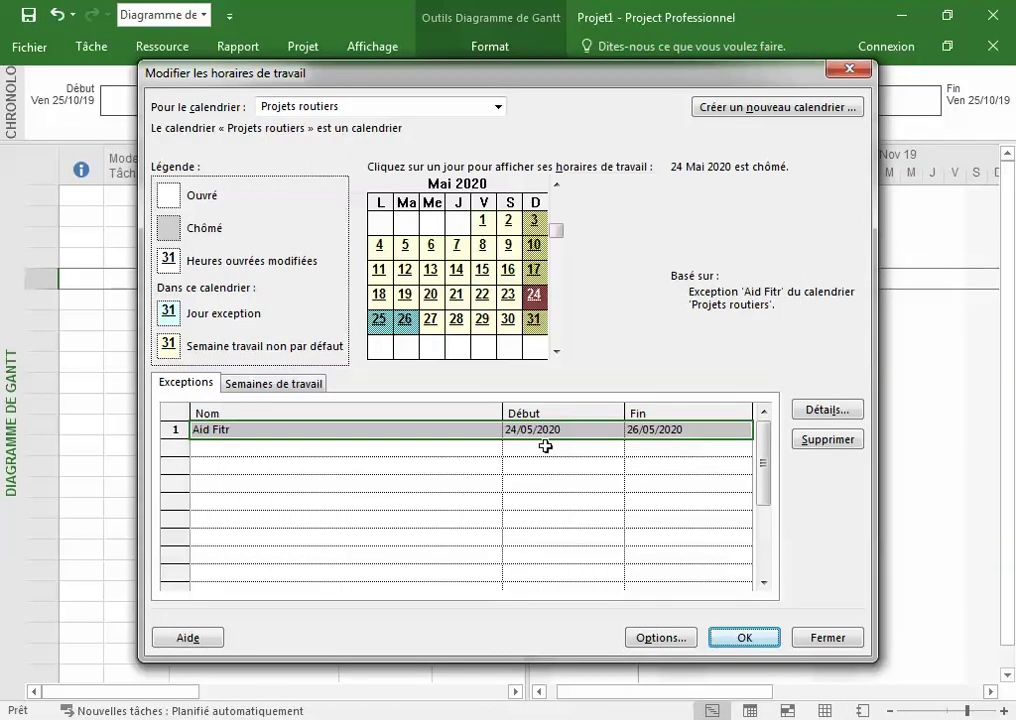
click(262, 387)
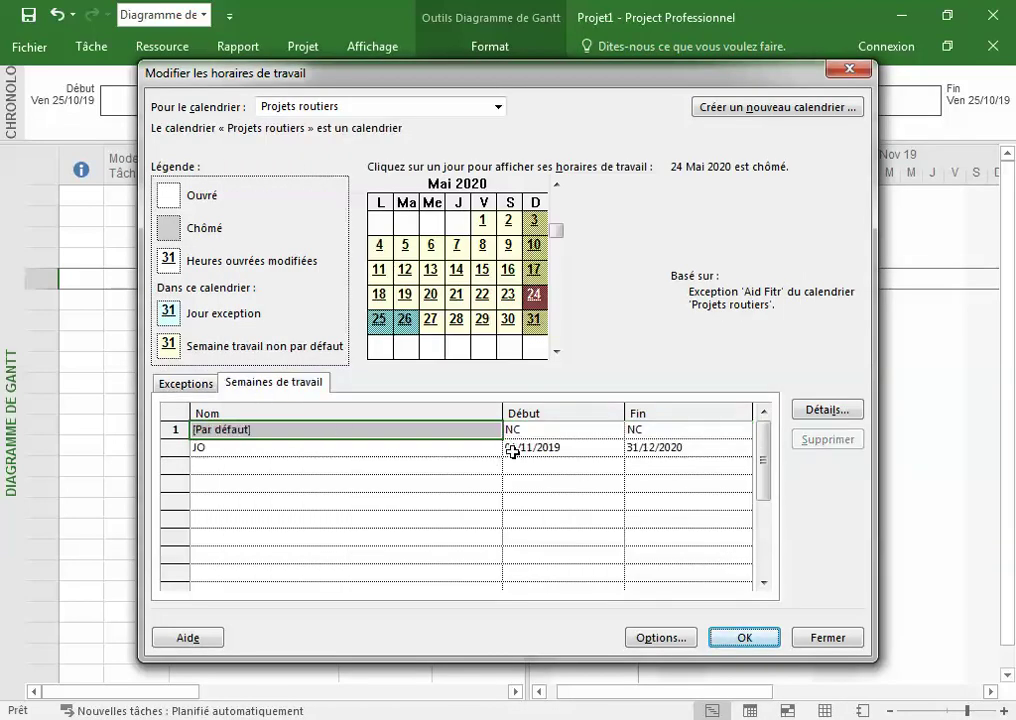
click(497, 447)
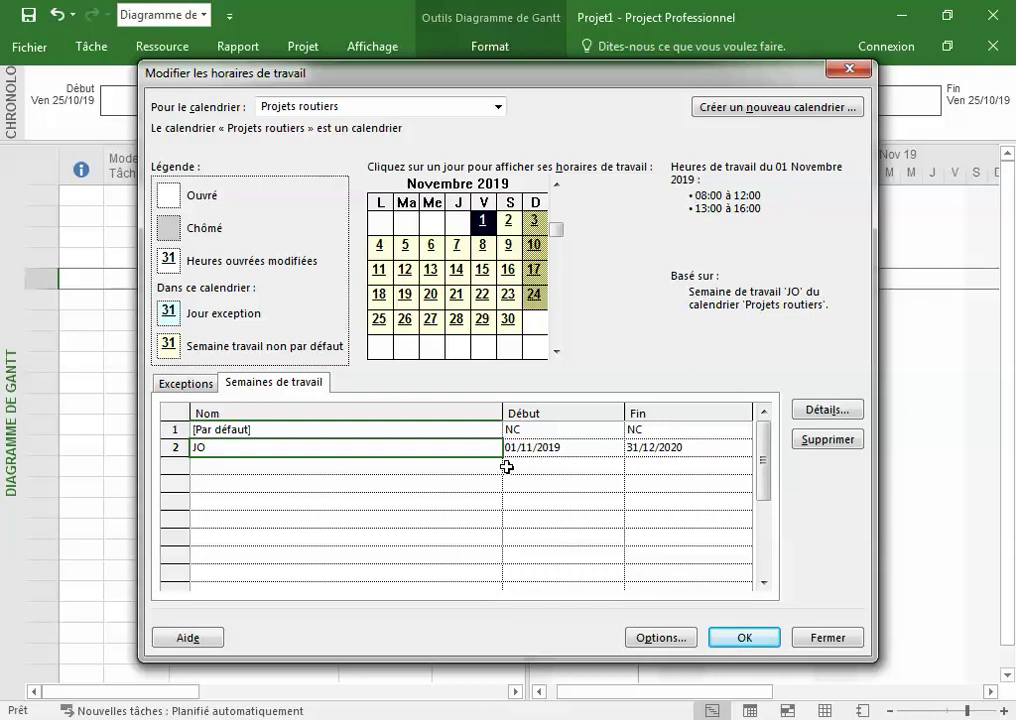
- Add a second calendar exception named Aid Idhha below Aid Fitr
click(190, 386)
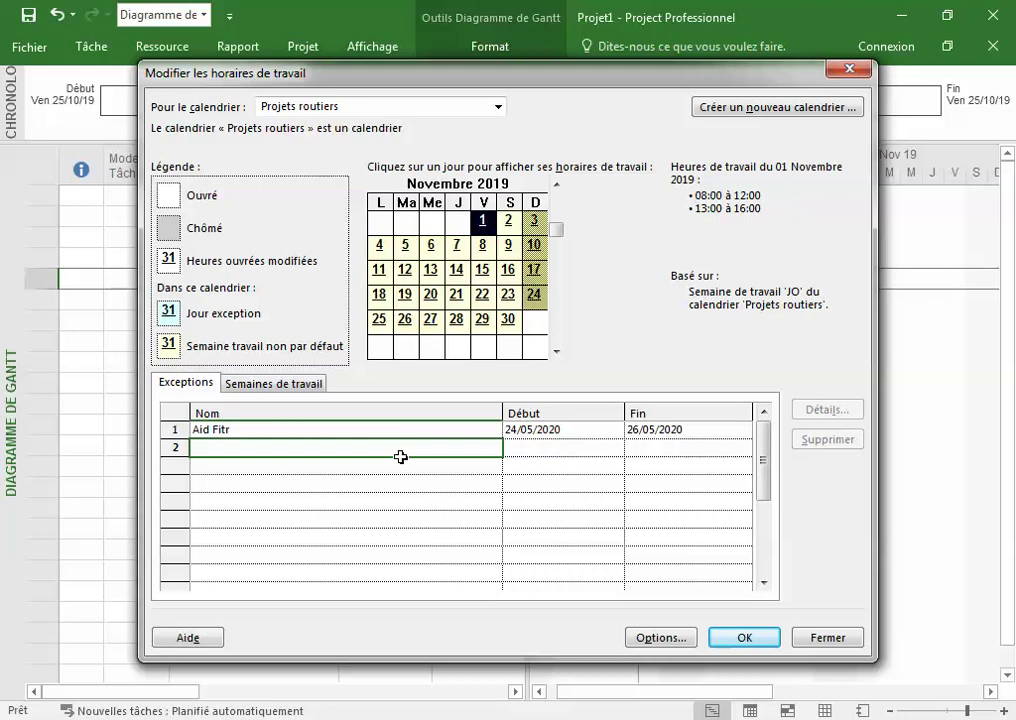
click(208, 448)
text(Aid)
text( Id)
text(dhha)
click(231, 447)
key(BackSpace)
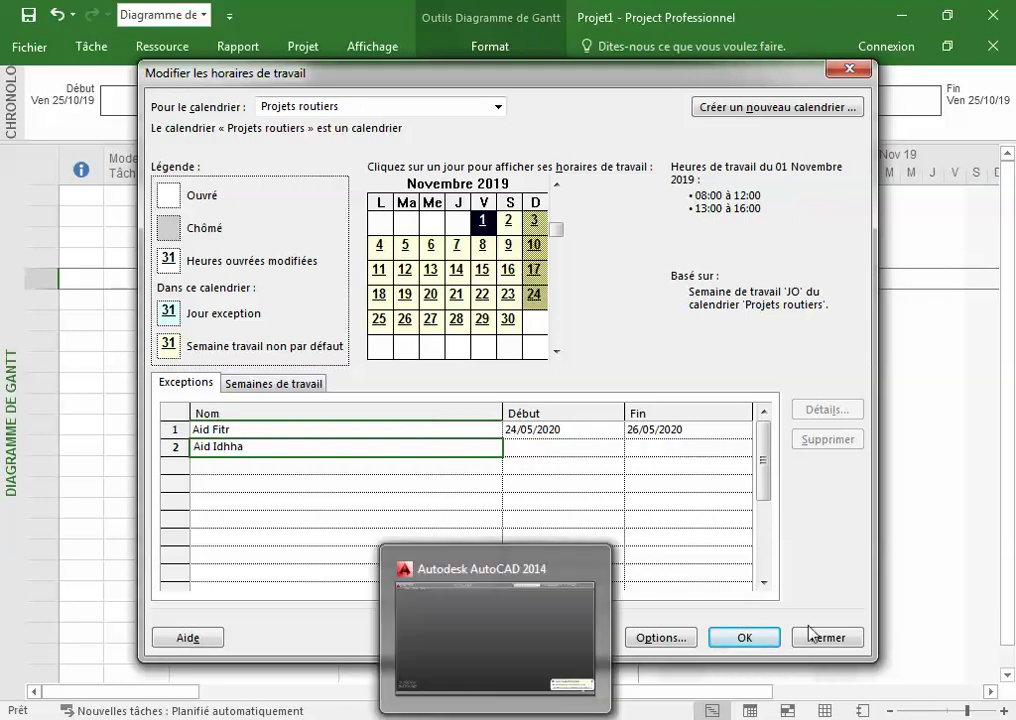
- Set the start date of the Aid Idhha exception to 01/08/2020
click(614, 446)
click(614, 449)
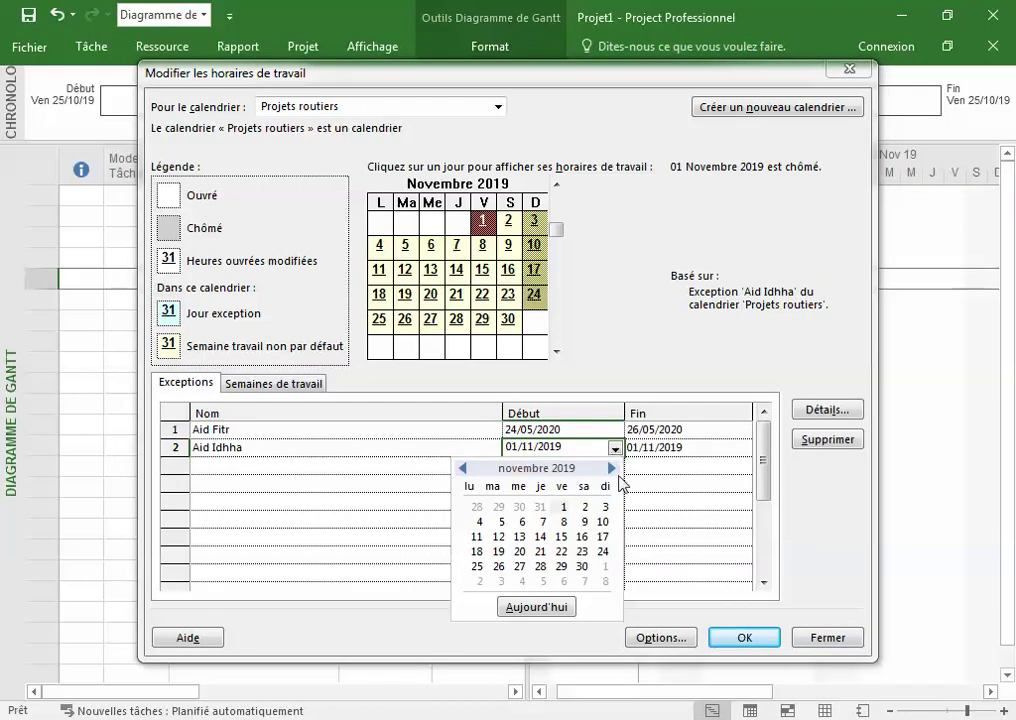
click(610, 468)
click(610, 468)
click(610, 468)
click(610, 468)
click(610, 468)
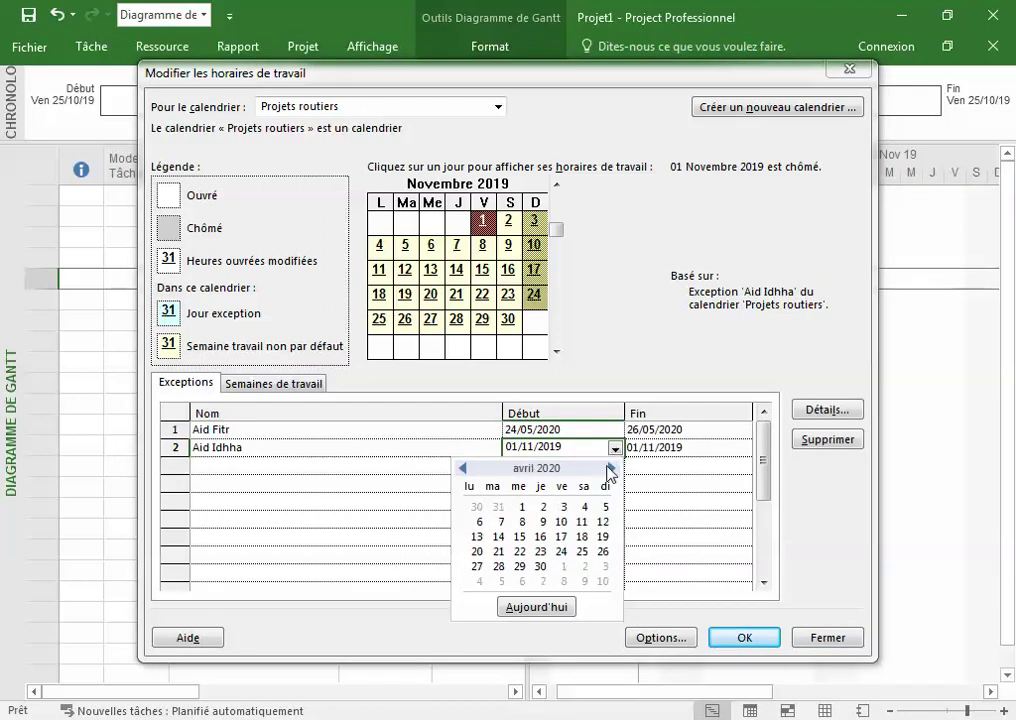
click(610, 468)
click(610, 468)
click(610, 468)
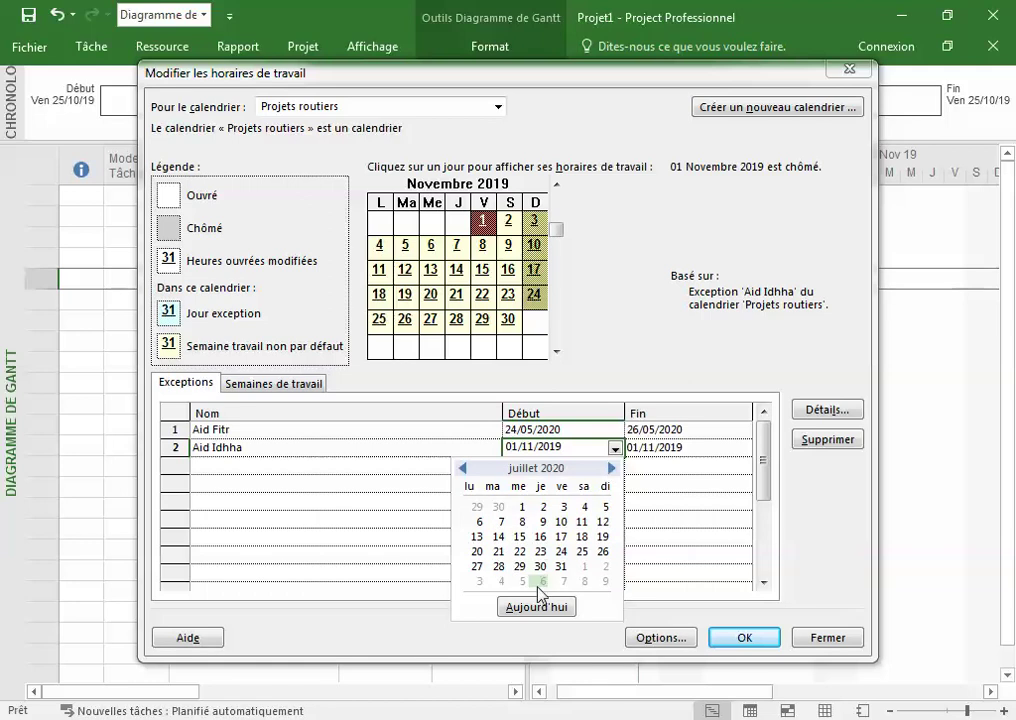
click(582, 567)
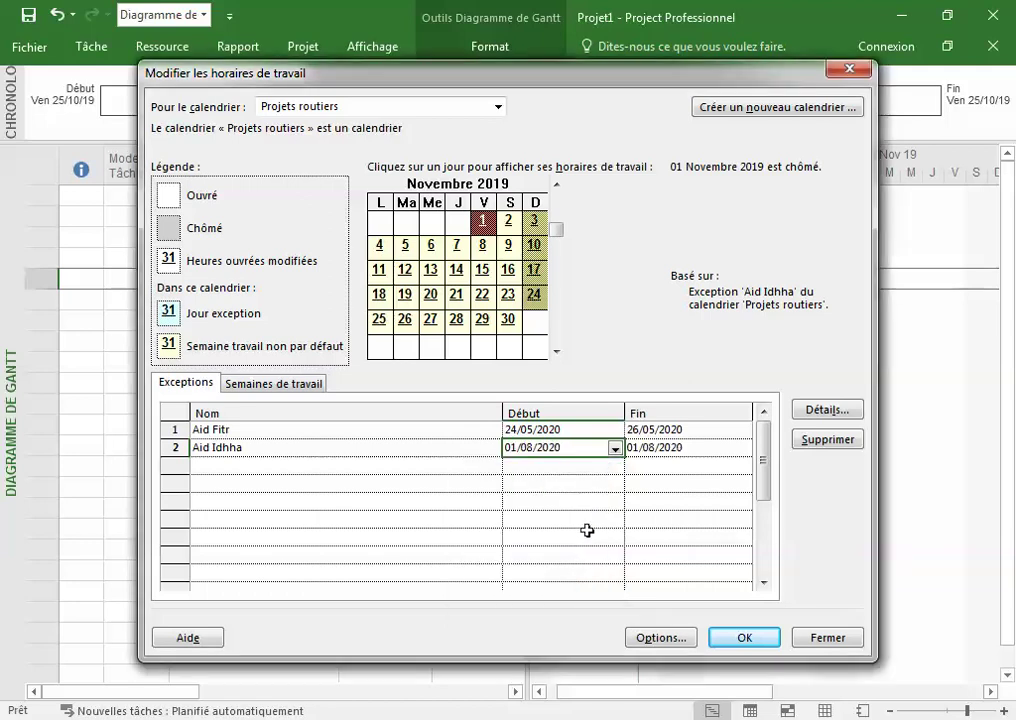
- Set the end date of the Aid Idhha exception to 07/08/2020 and confirm its details as a daily nonworking exception
click(716, 452)
click(743, 449)
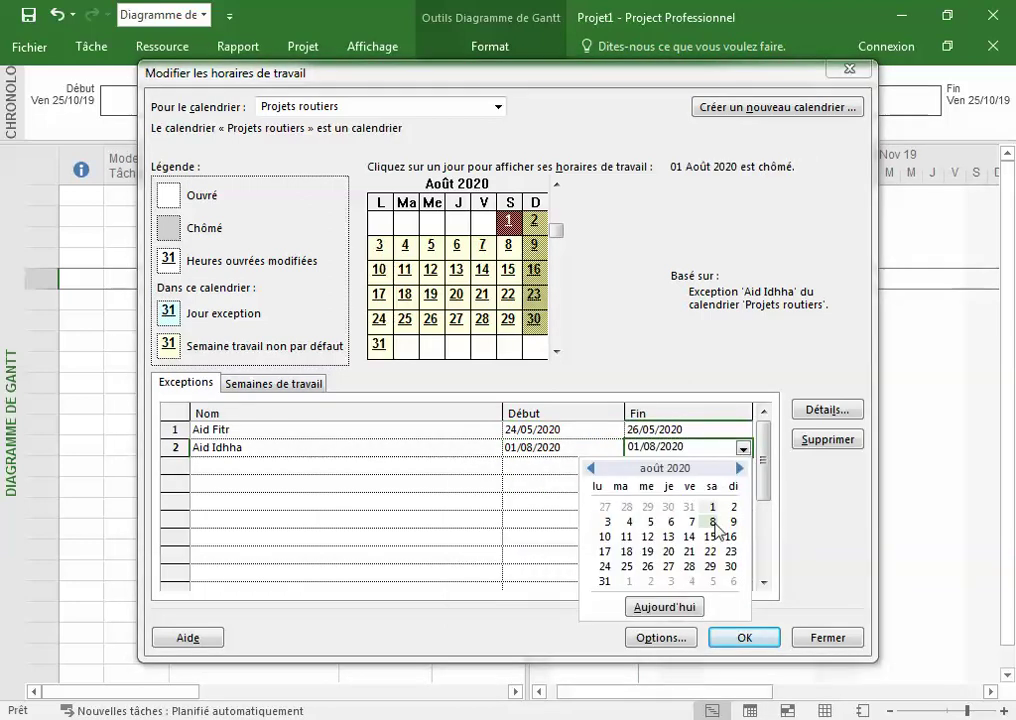
click(691, 522)
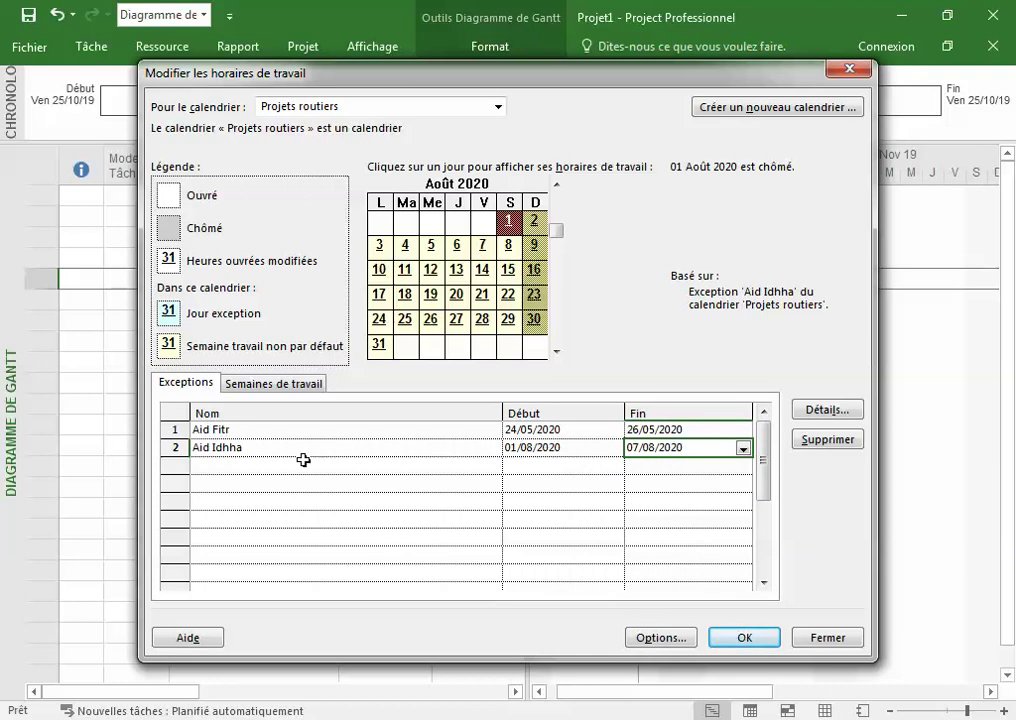
click(175, 448)
click(838, 410)
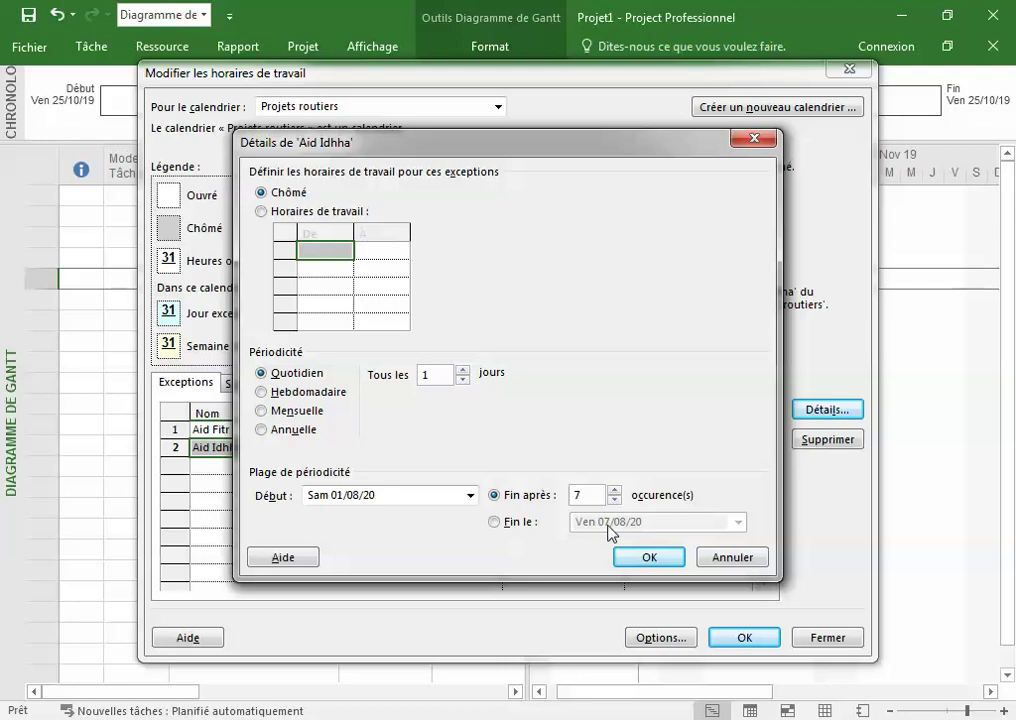
click(645, 557)
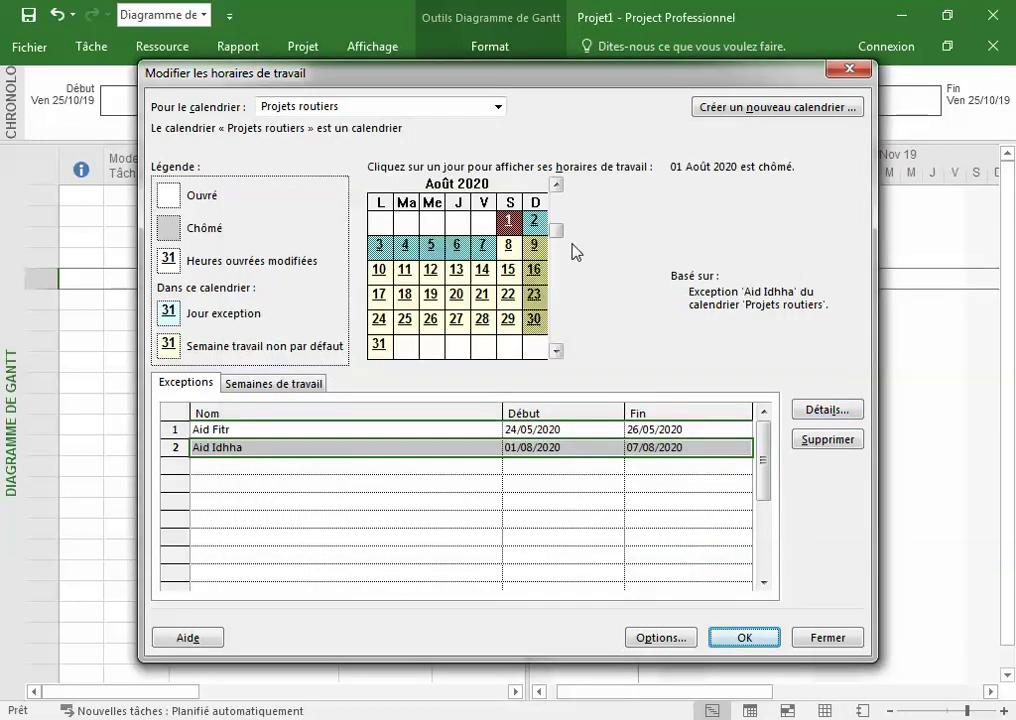
- Review the working hours of 8, 14, 28 and 20 August 2020 in the Projets routiers calendar
click(509, 246)
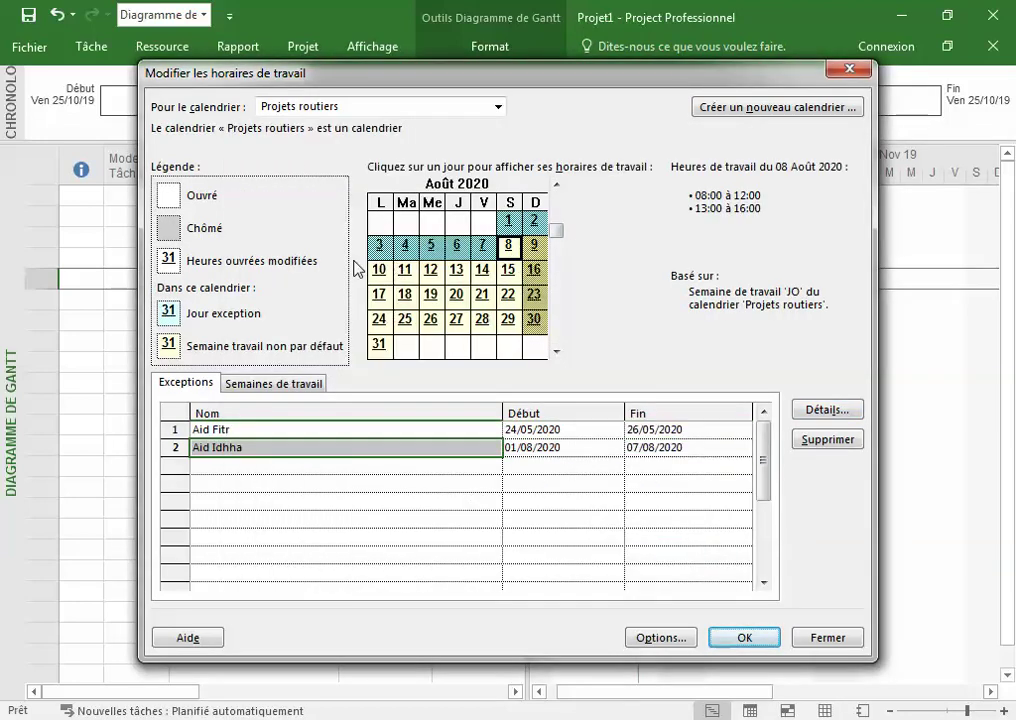
click(482, 269)
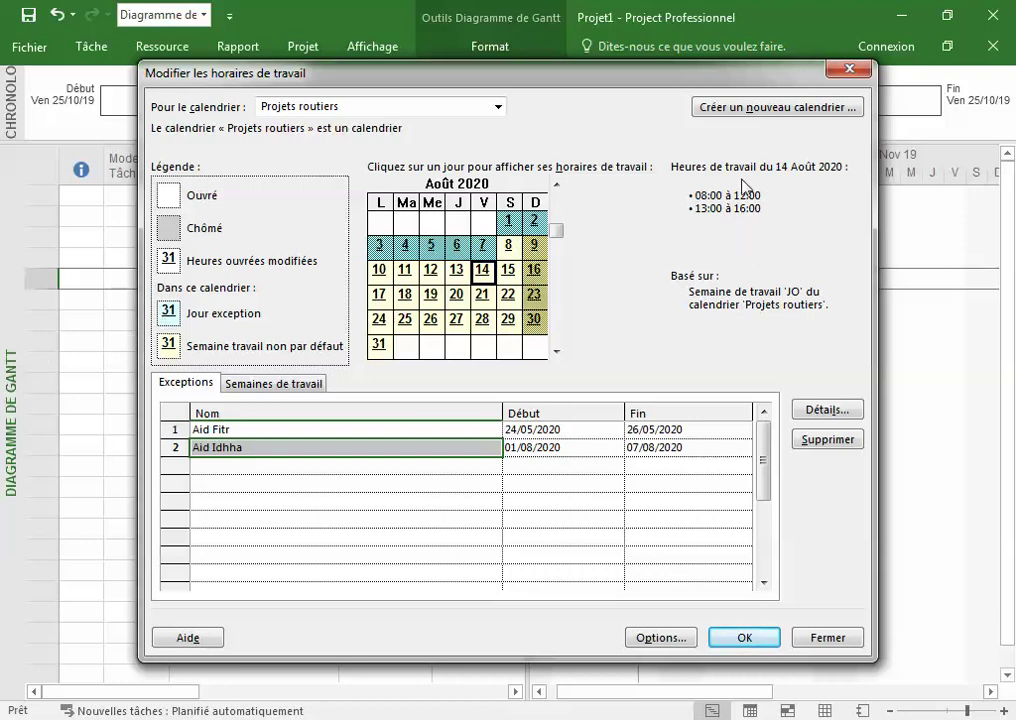
click(482, 320)
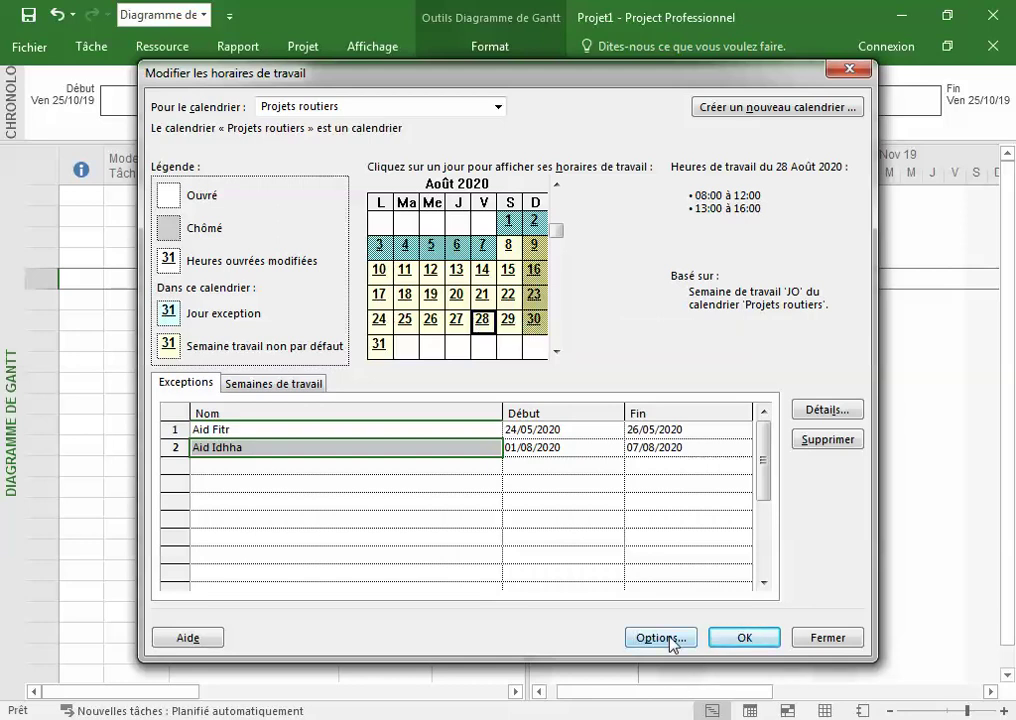
click(456, 294)
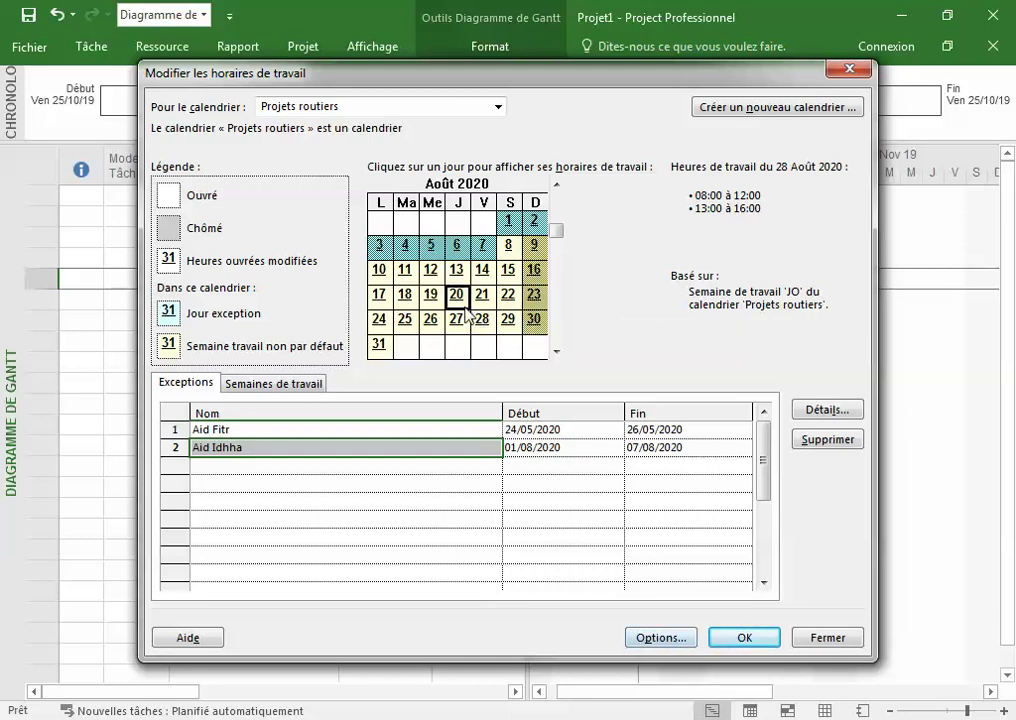
- Set the project's default end time to 16:00 in the calendar options for Projet1
click(662, 638)
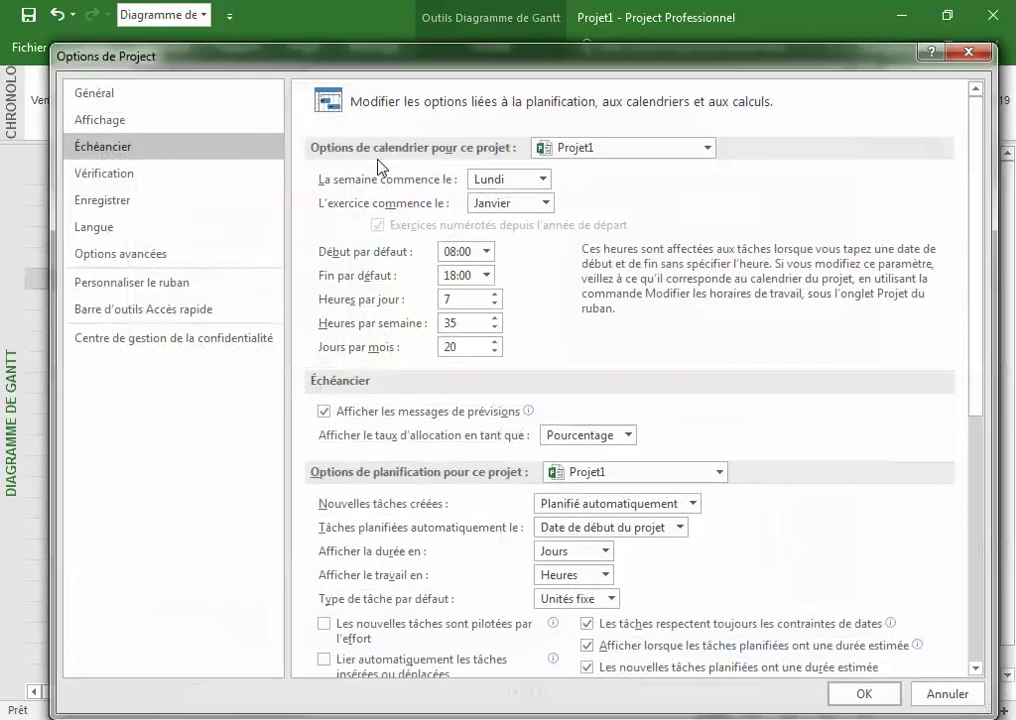
click(967, 56)
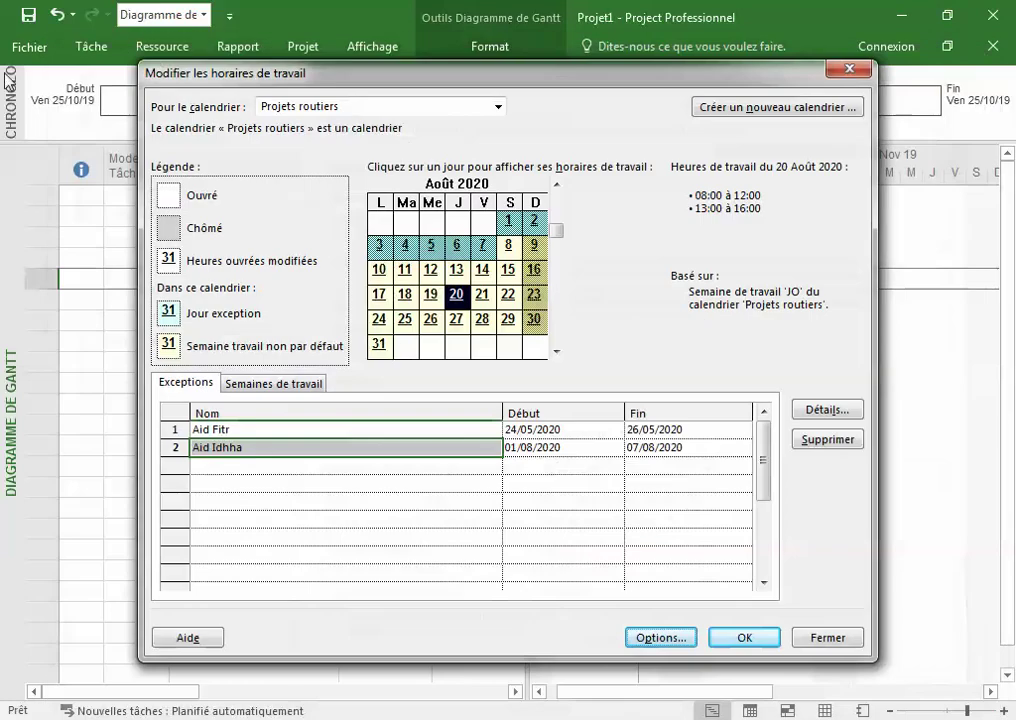
click(688, 638)
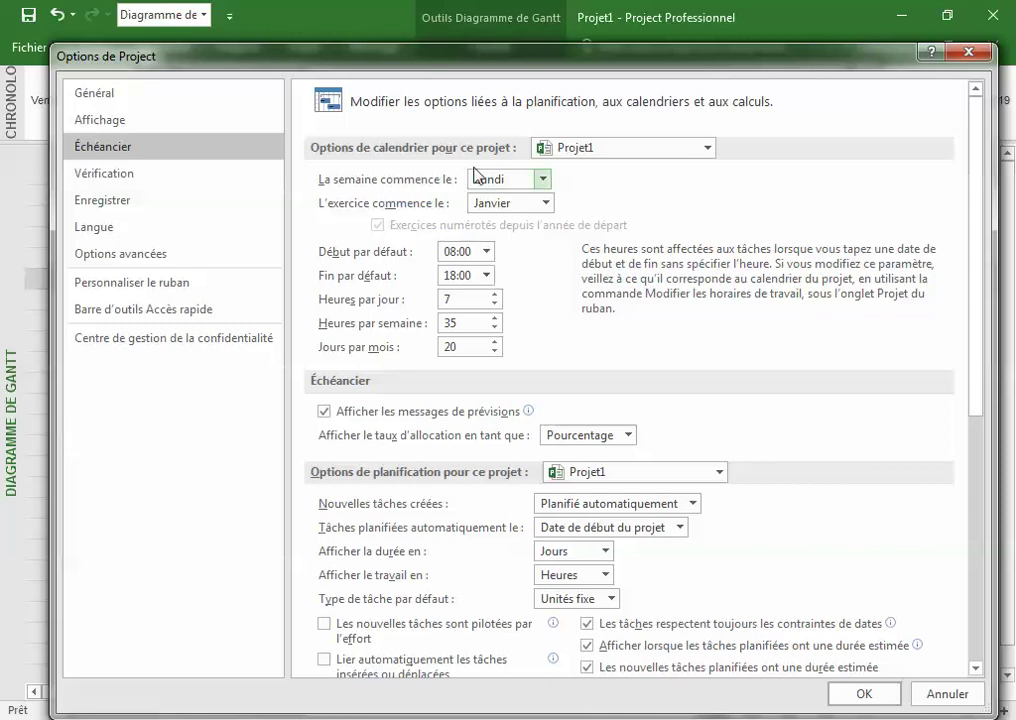
click(487, 276)
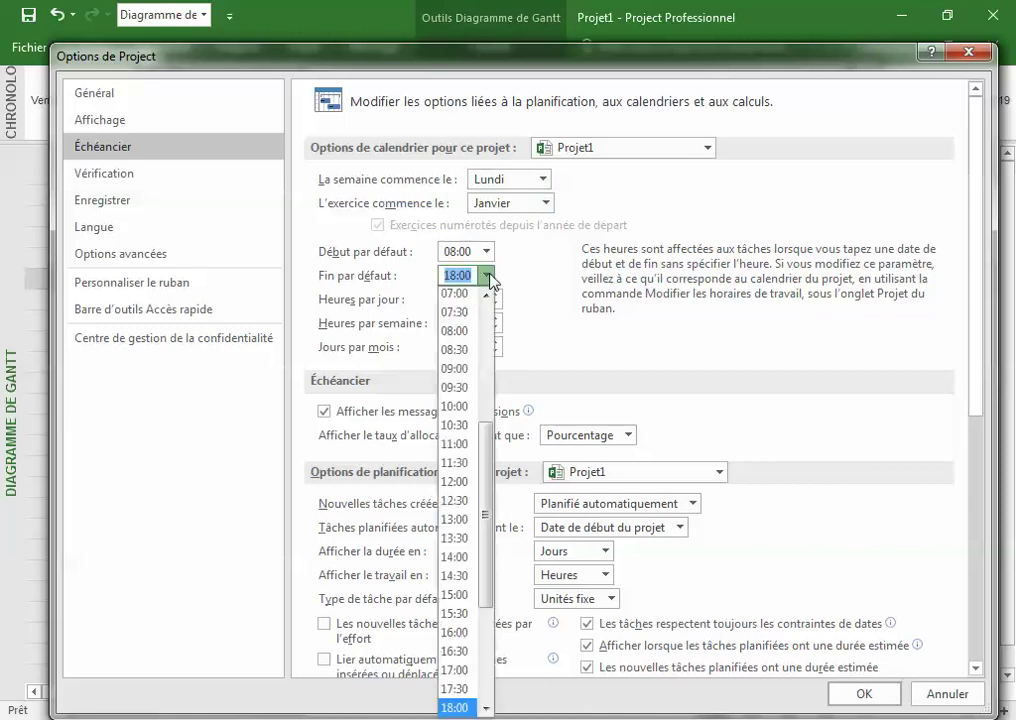
click(458, 632)
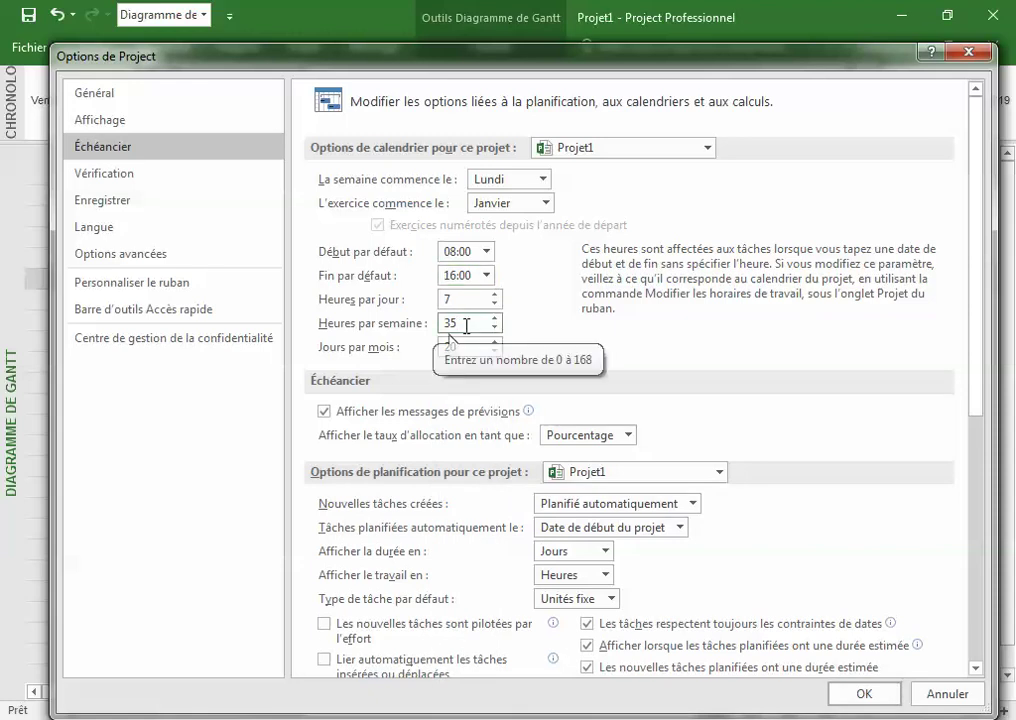
- Set the hours per week to 42 and the days per month to 24, and save the options and the calendar
drag(466, 325, 397, 324)
text(42)
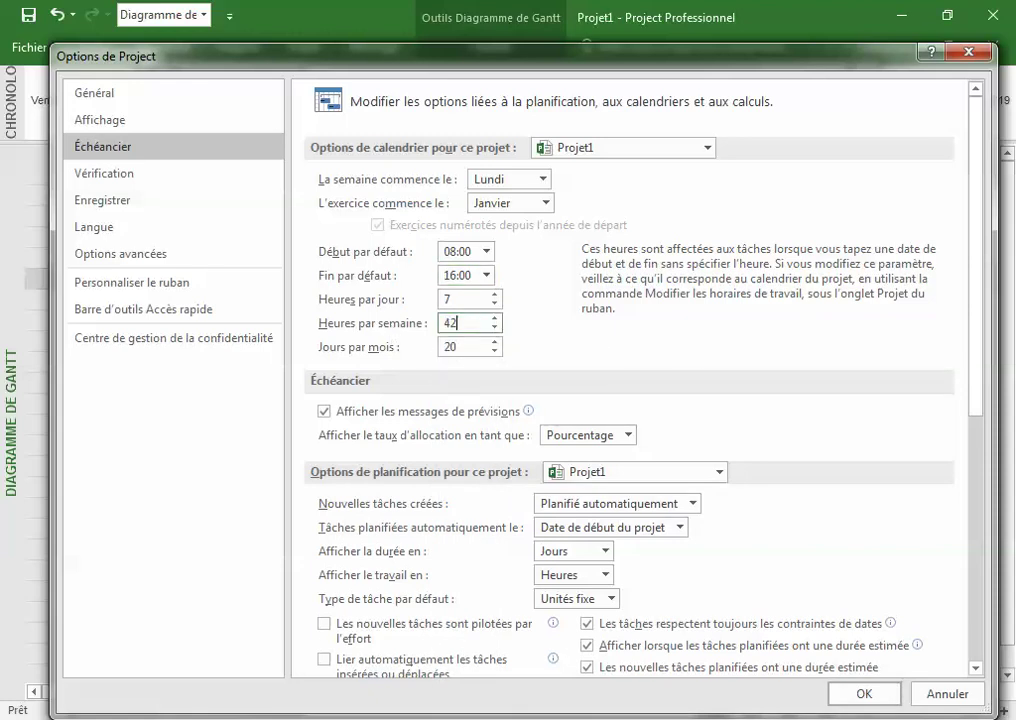
key(Tab)
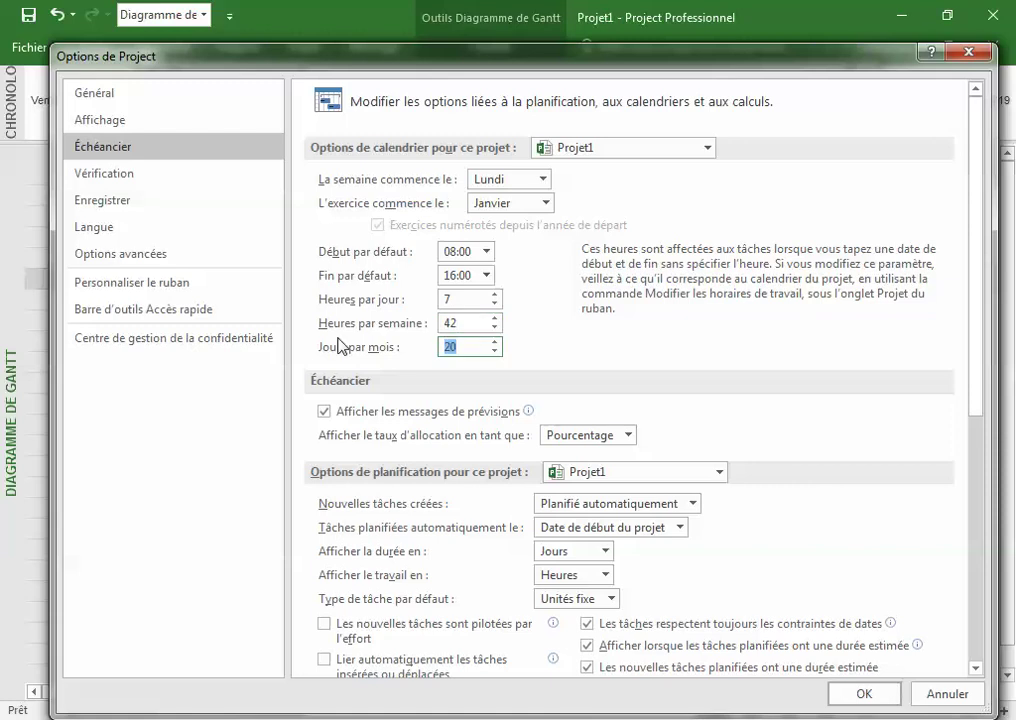
text(2)
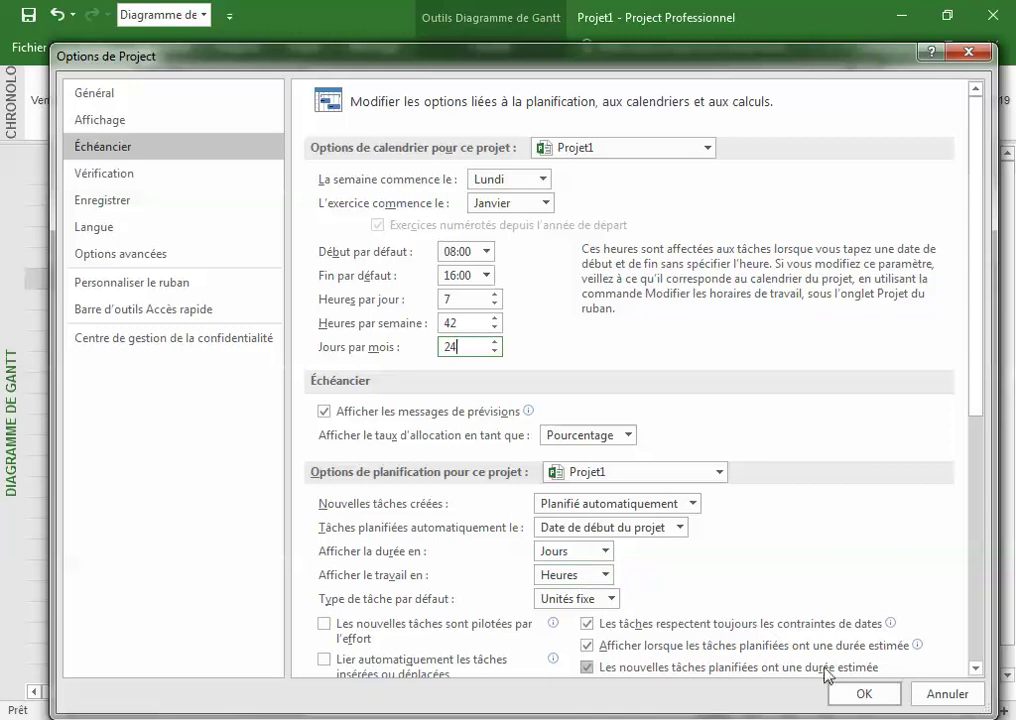
click(845, 694)
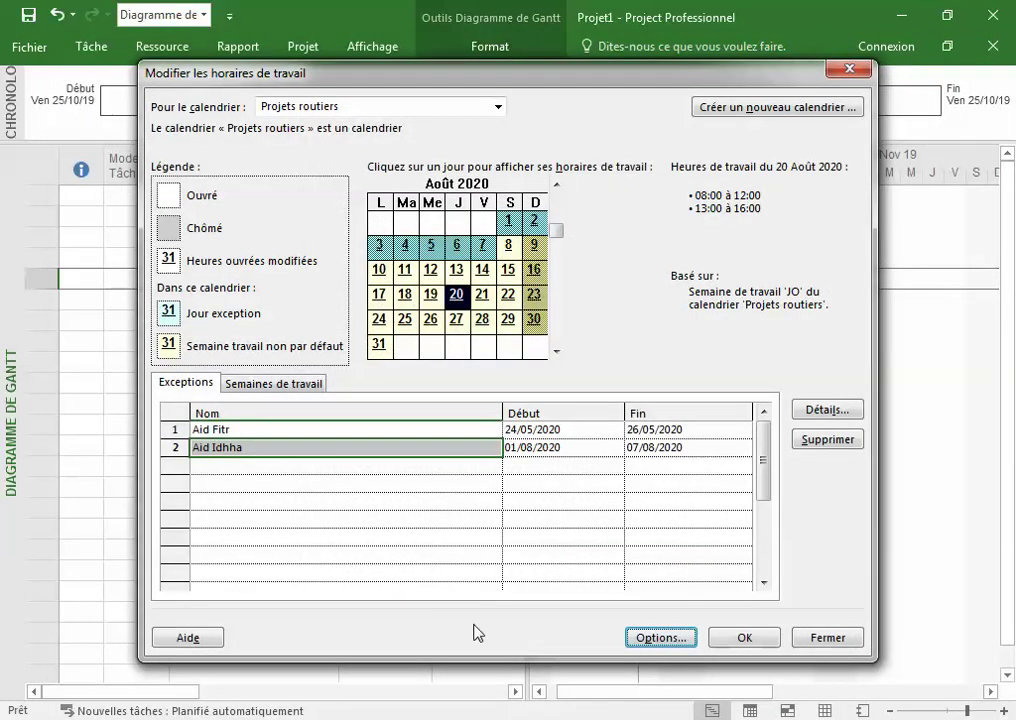
click(745, 640)
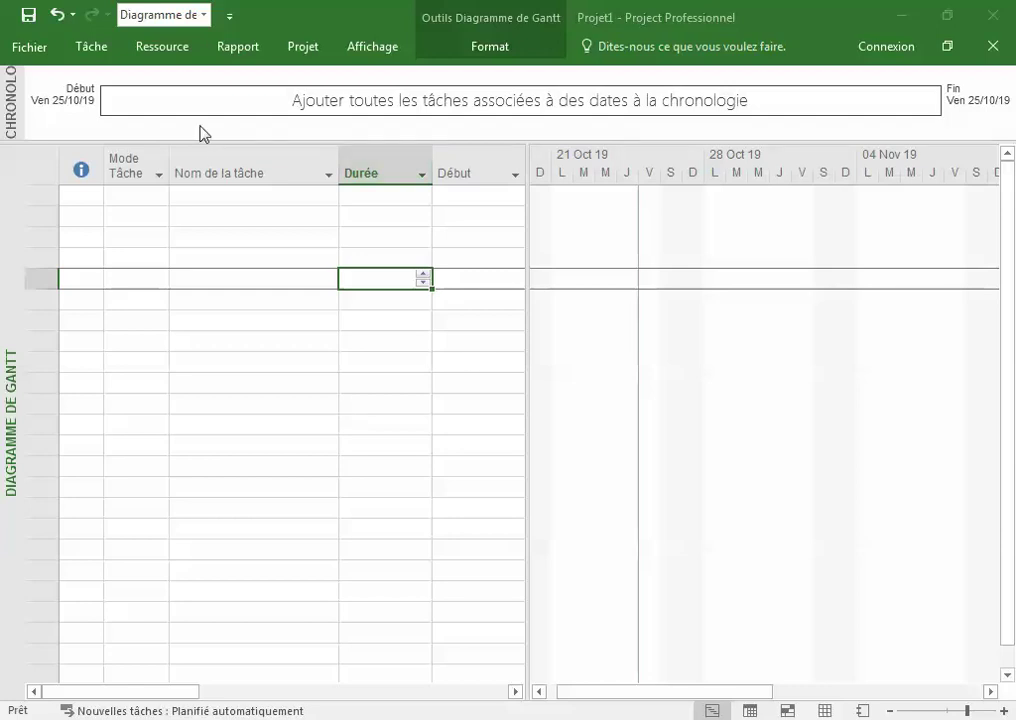
- Choose Projets routiers as the project calendar in the project information
click(327, 297)
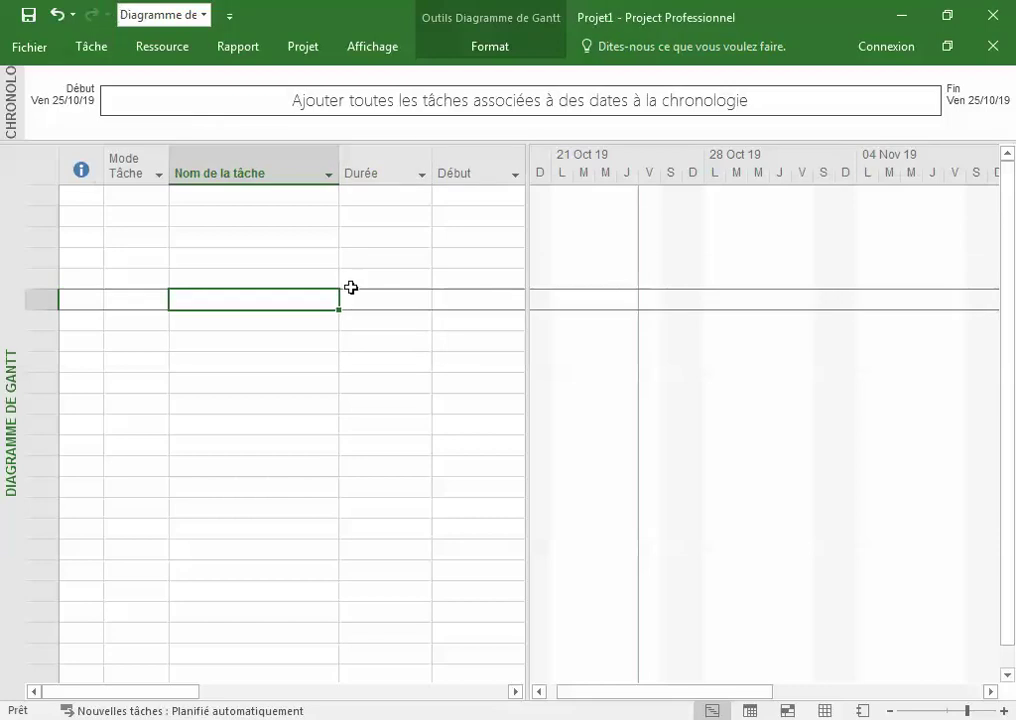
click(303, 47)
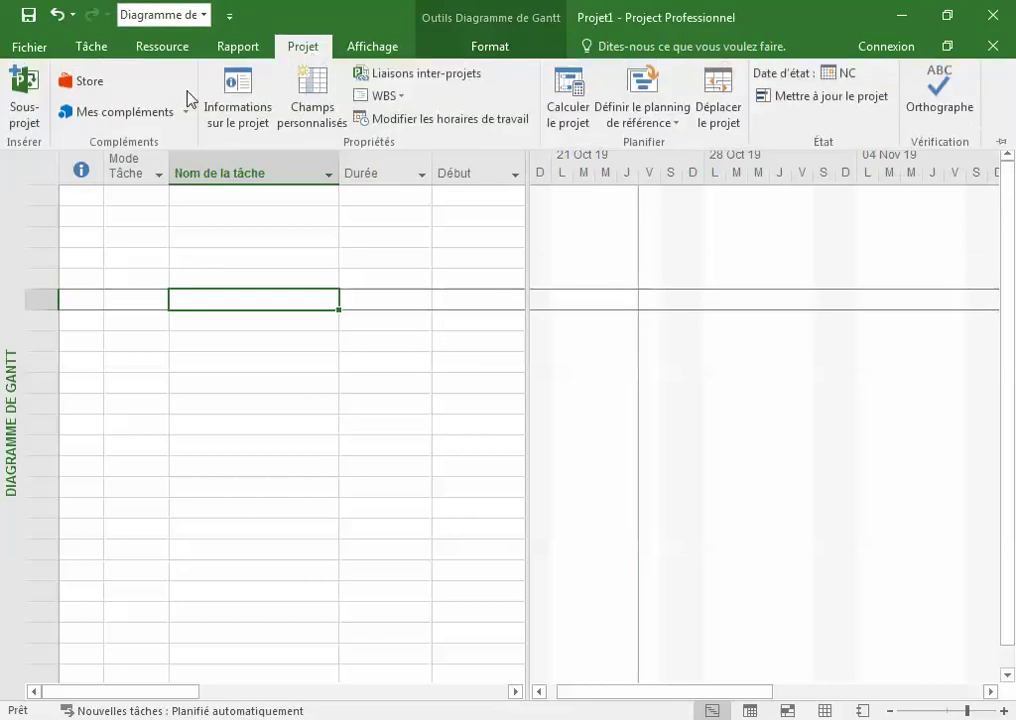
click(236, 110)
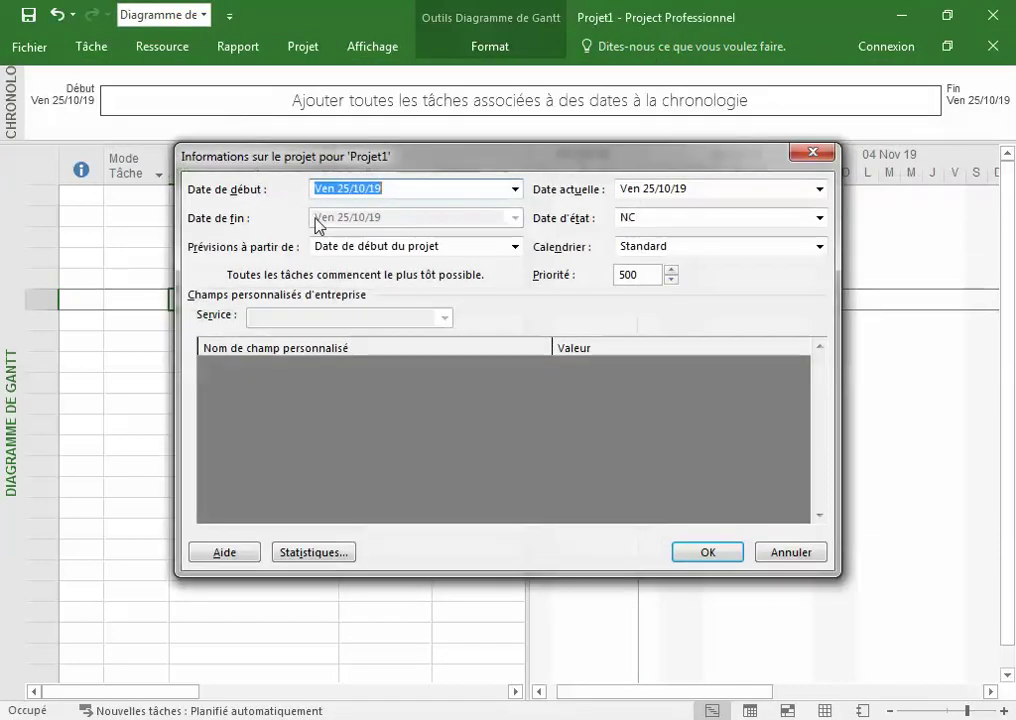
click(772, 248)
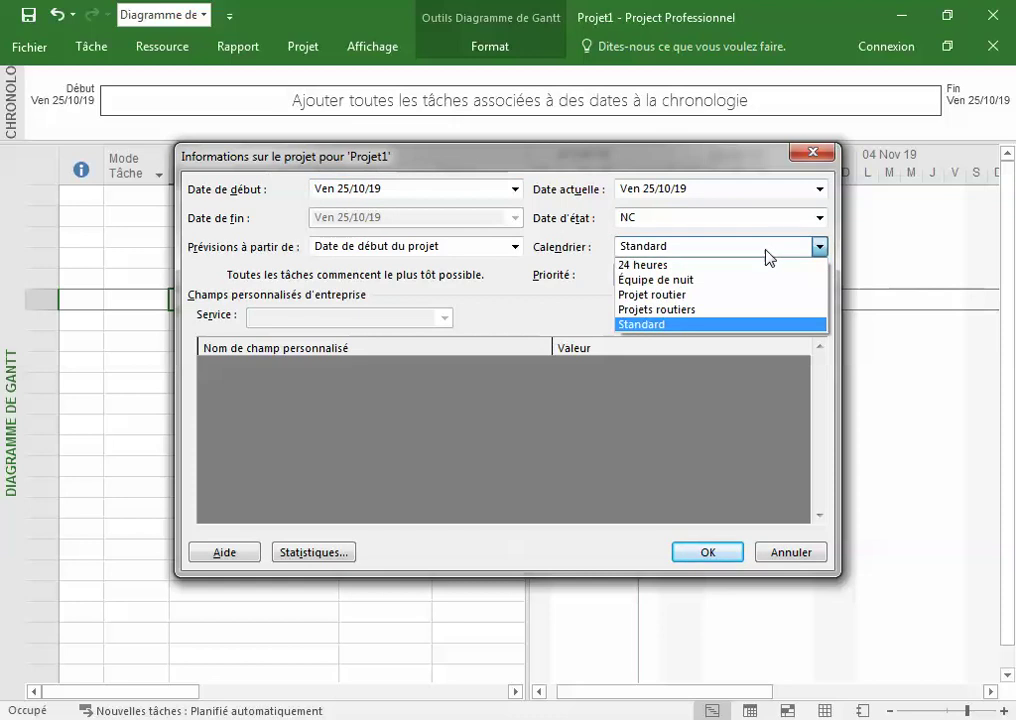
click(696, 312)
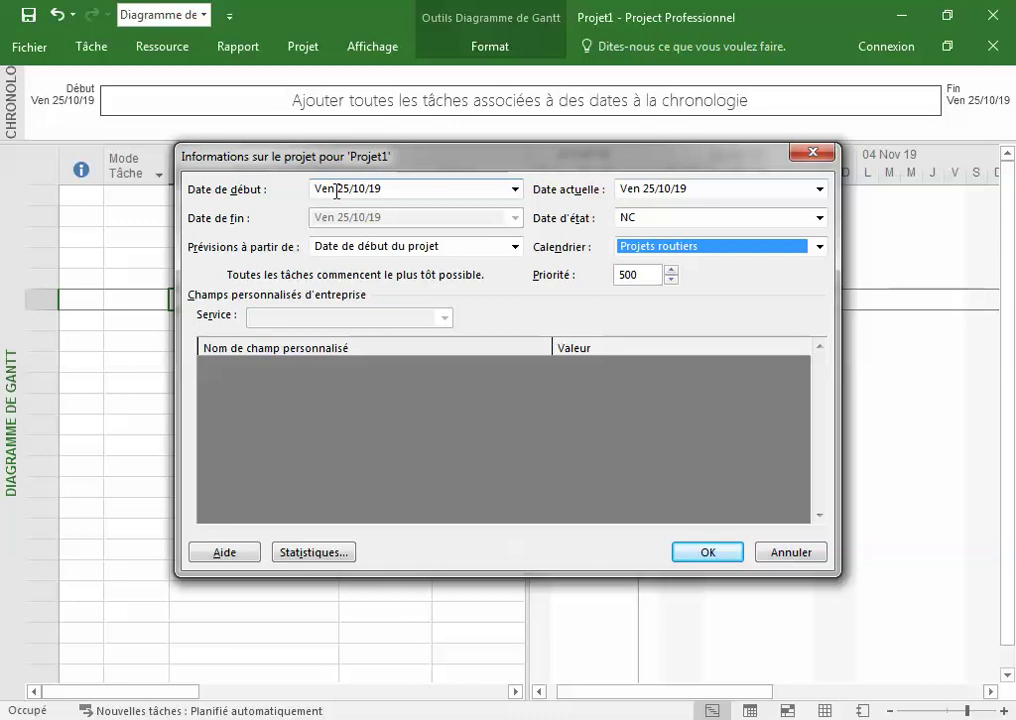
- Set the project start date to 01/11/19 and apply the project information
click(516, 189)
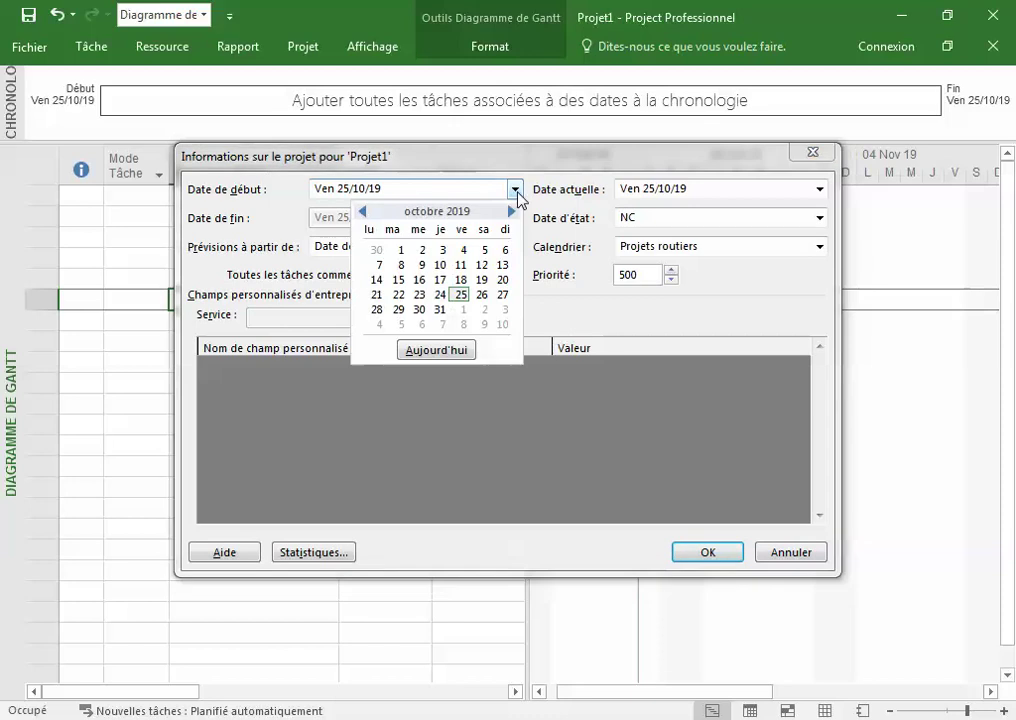
click(461, 310)
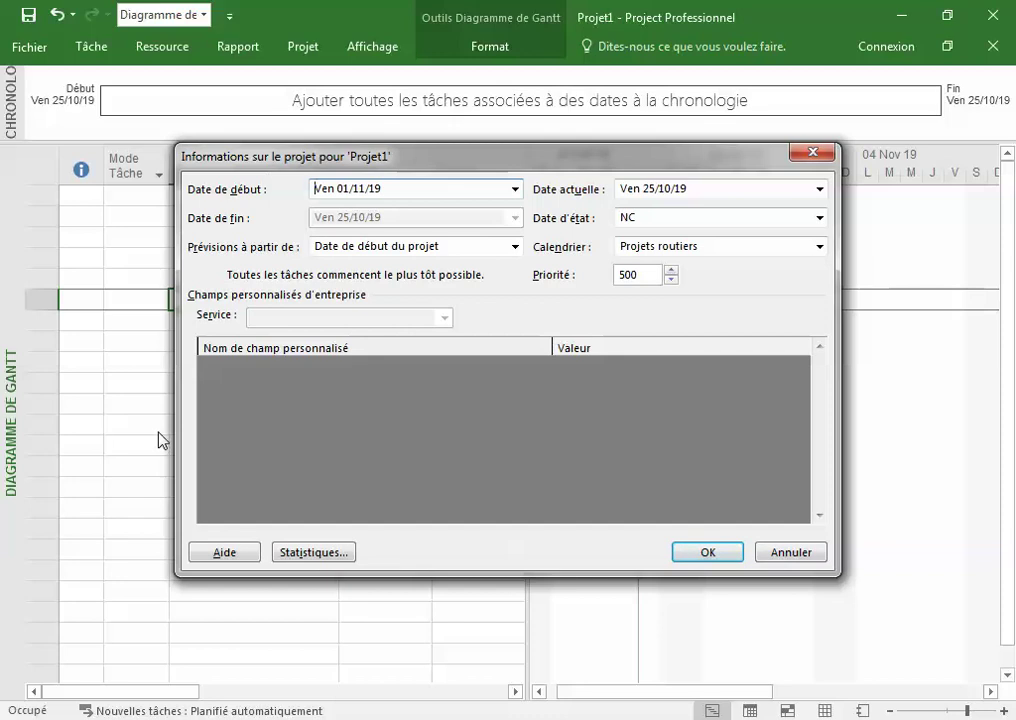
click(741, 556)
click(375, 389)
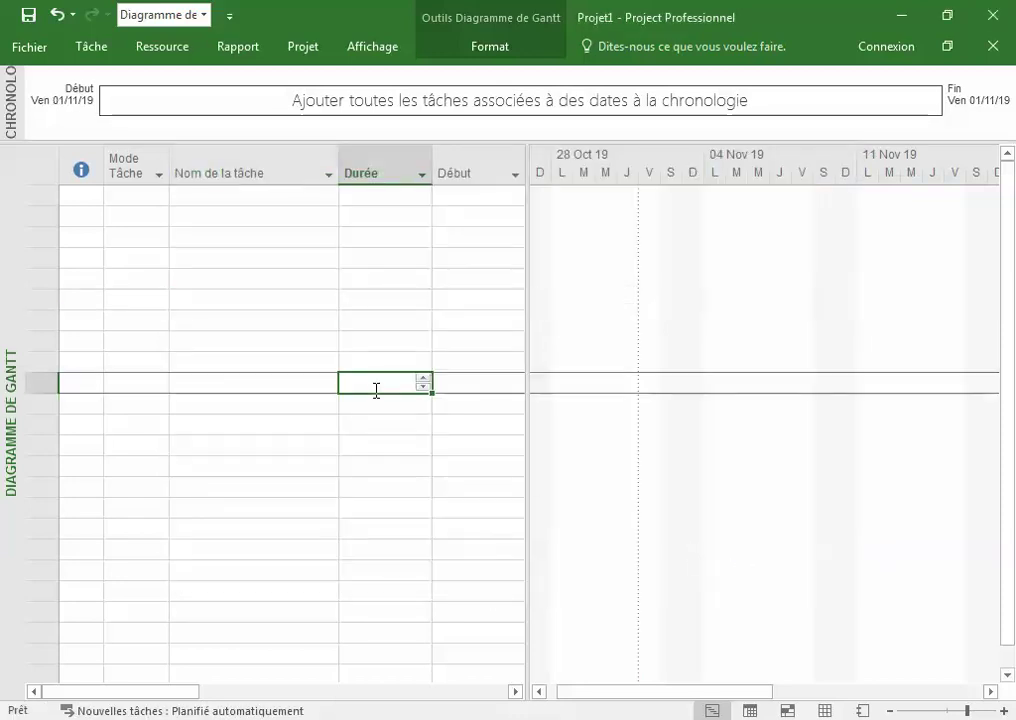